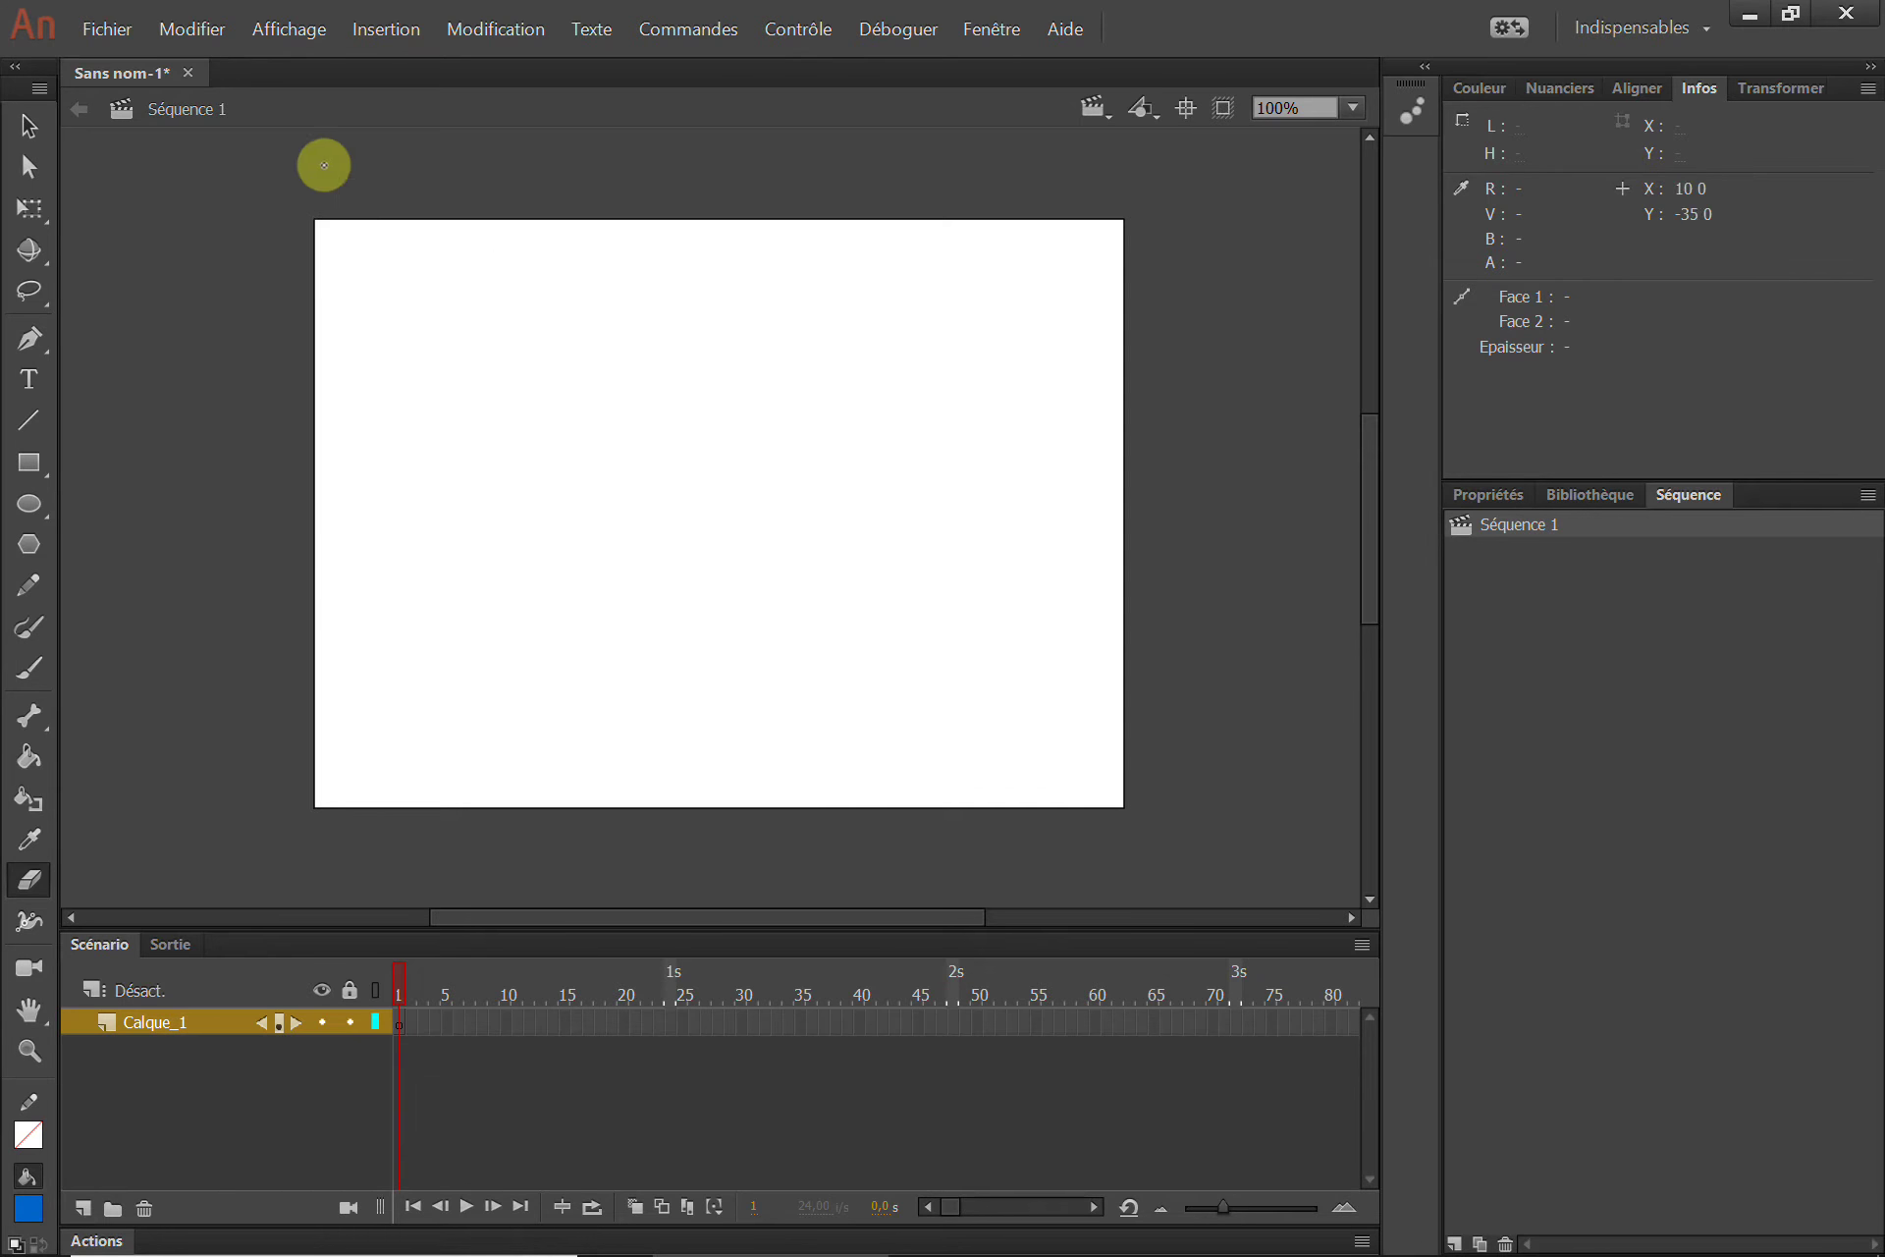
Draw a blue rectangle covering the whole stage and erase seven white curving lines across it
click(29, 463)
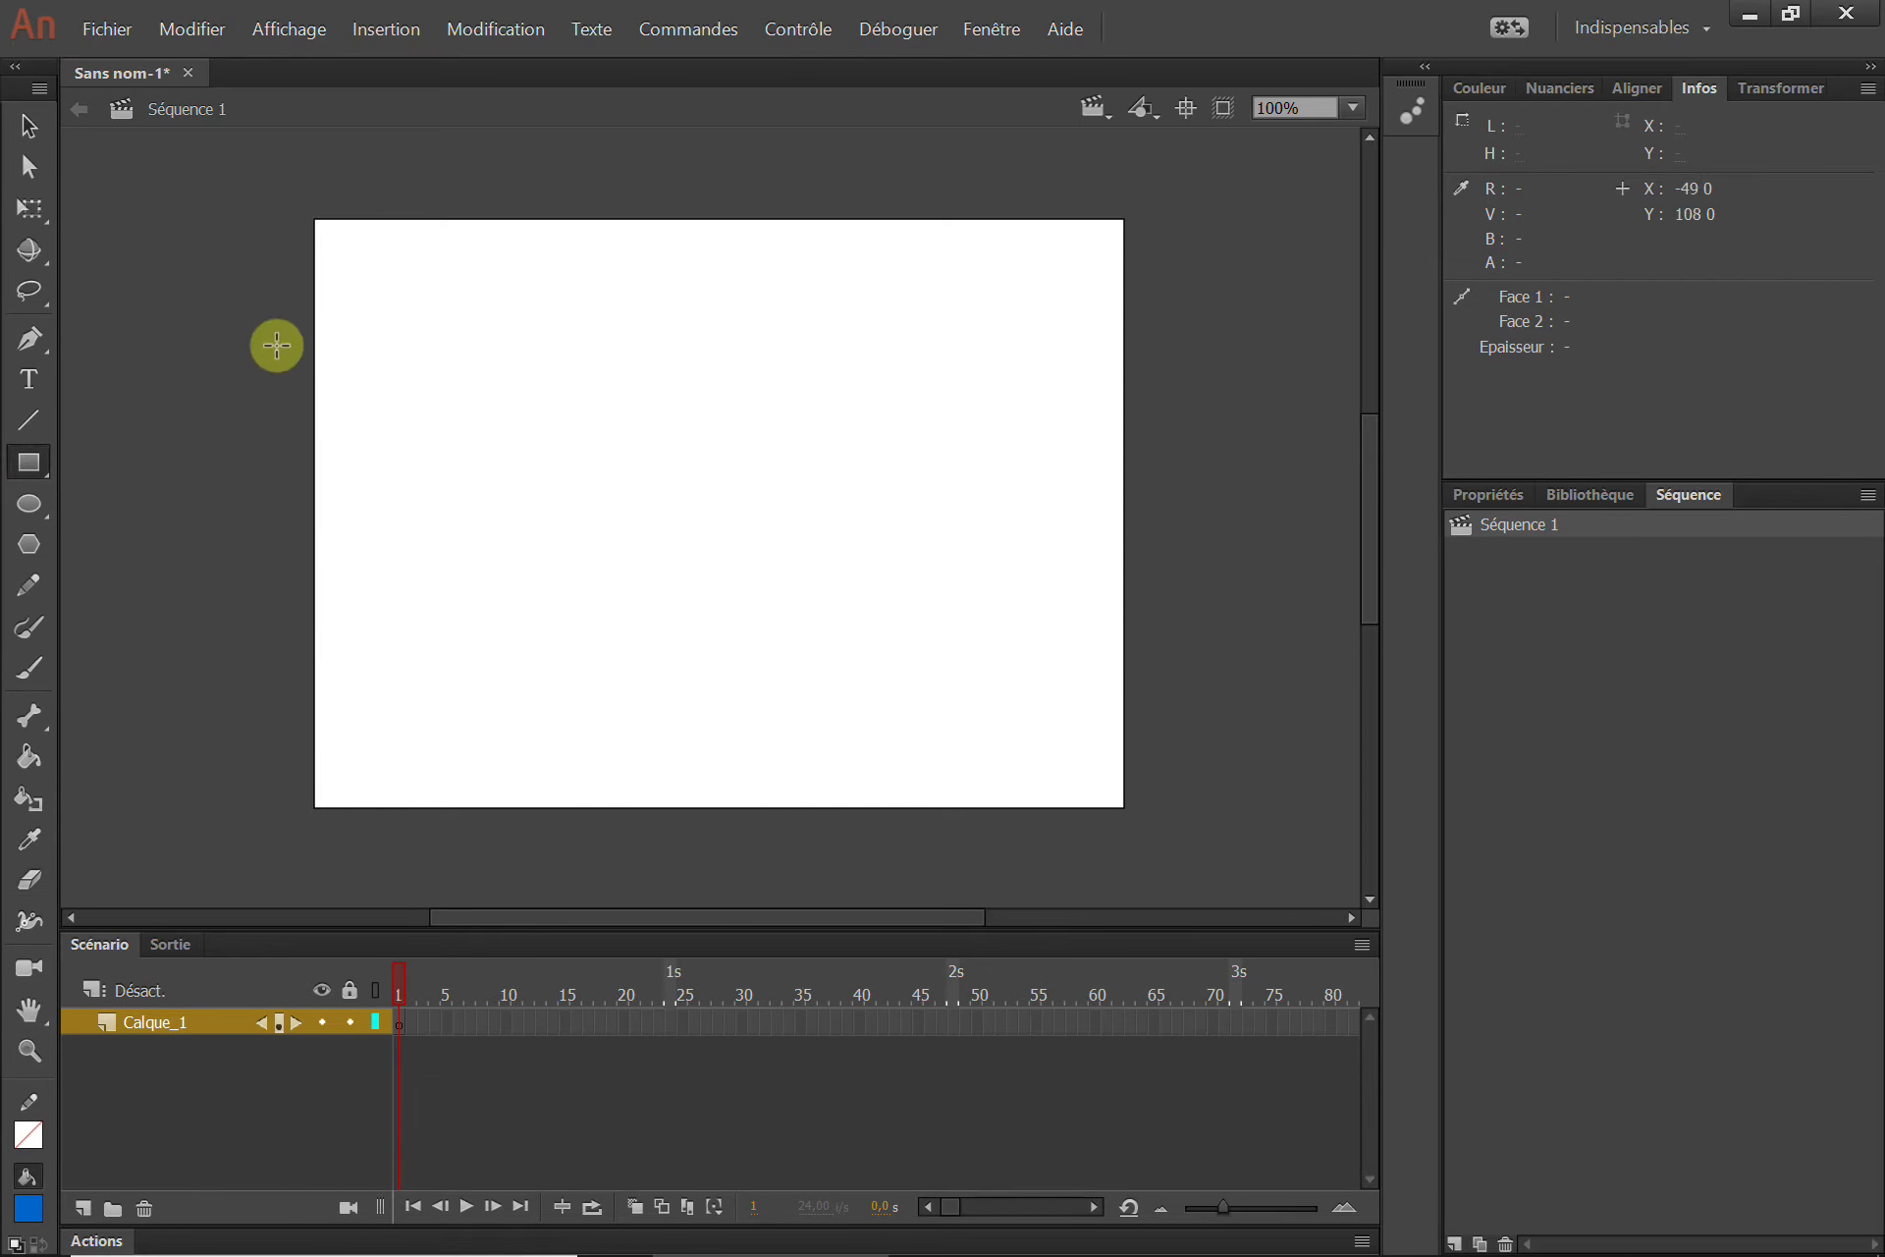
drag(318, 222, 1125, 808)
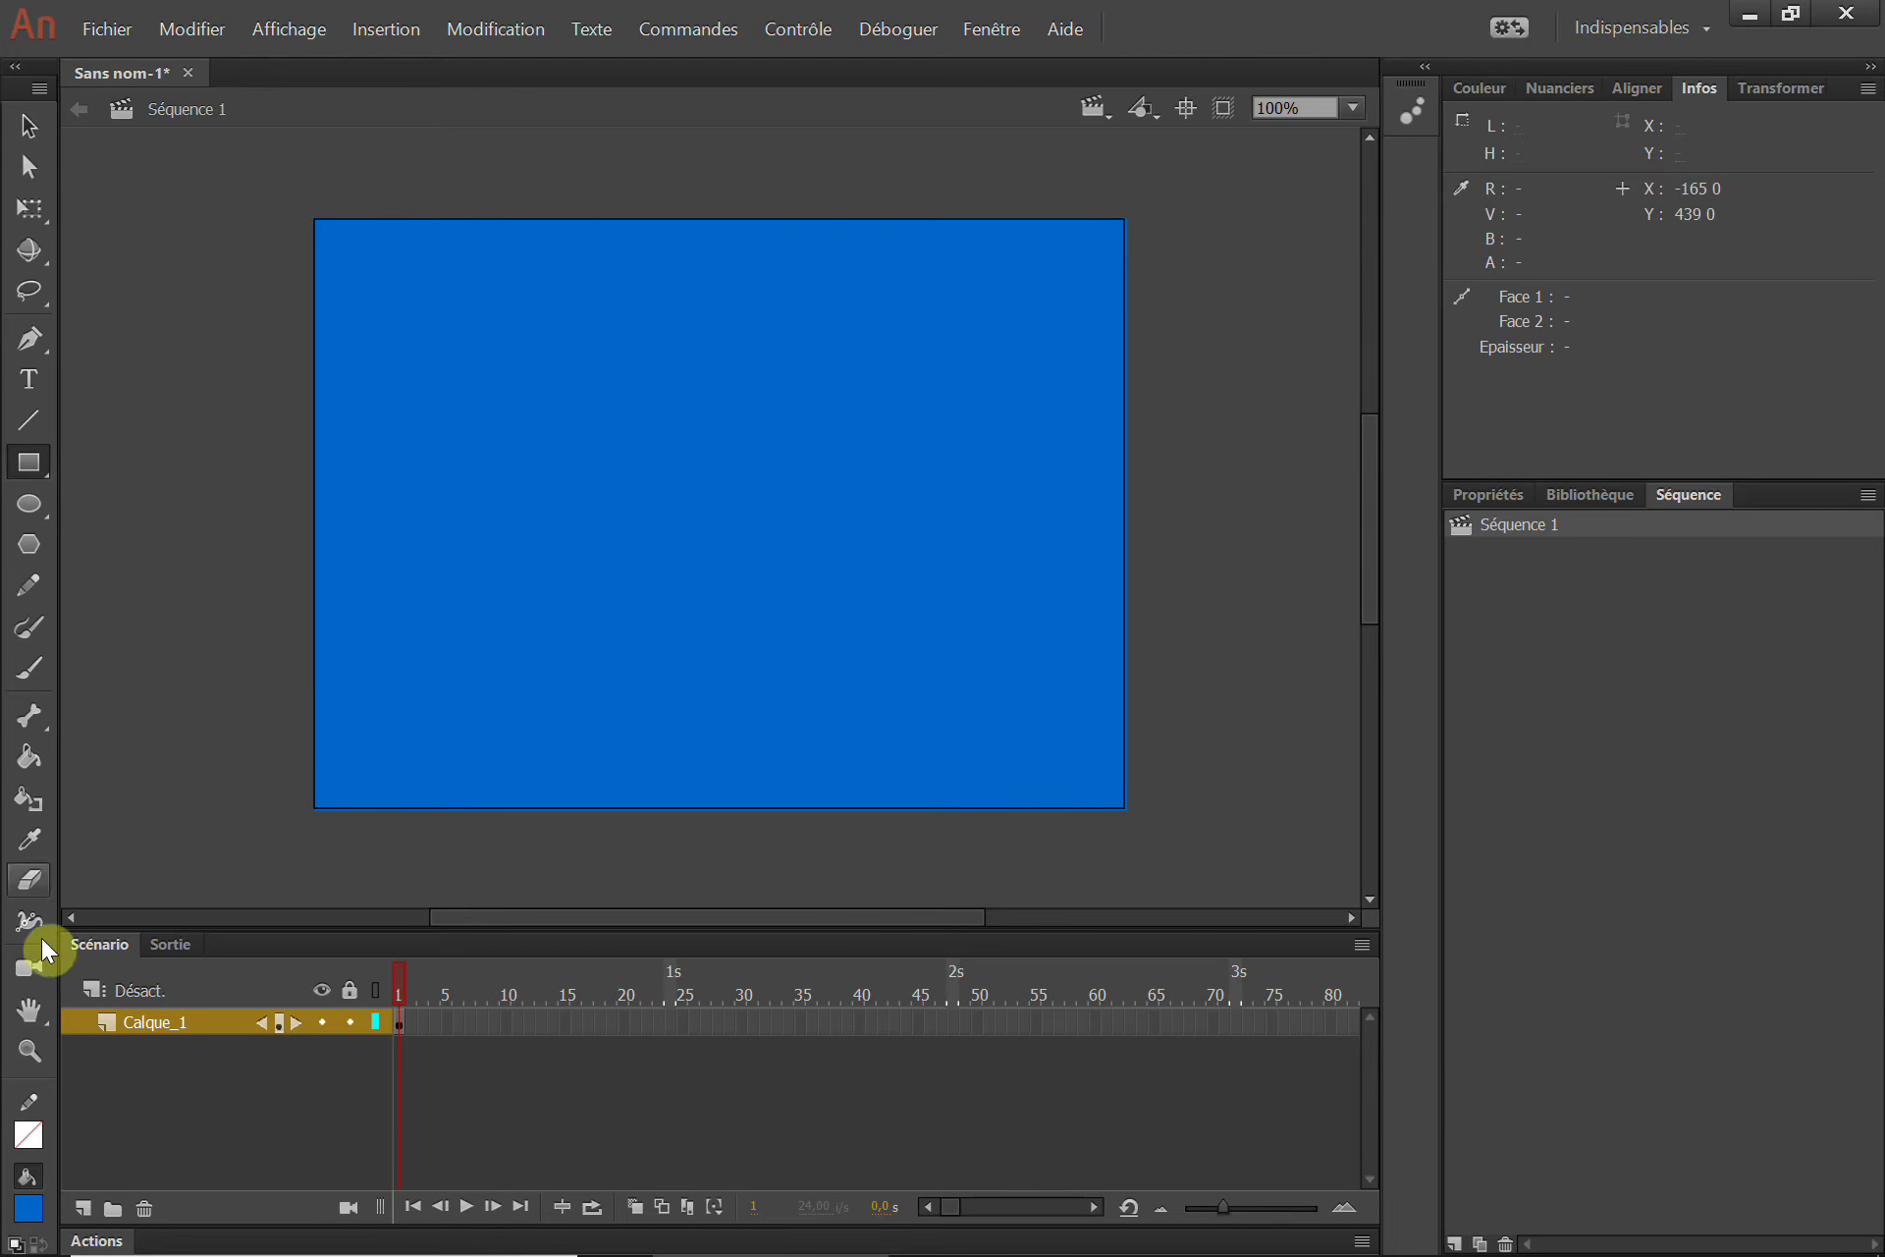
click(29, 879)
mouse_move(247, 479)
mouse_down()
mouse_move(601, 125)
mouse_move(1252, 535)
mouse_up()
drag(1168, 371, 707, 843)
mouse_move(664, 153)
mouse_down()
mouse_move(654, 376)
mouse_move(252, 623)
mouse_up()
mouse_move(294, 337)
mouse_down()
mouse_move(396, 442)
mouse_move(610, 851)
mouse_up()
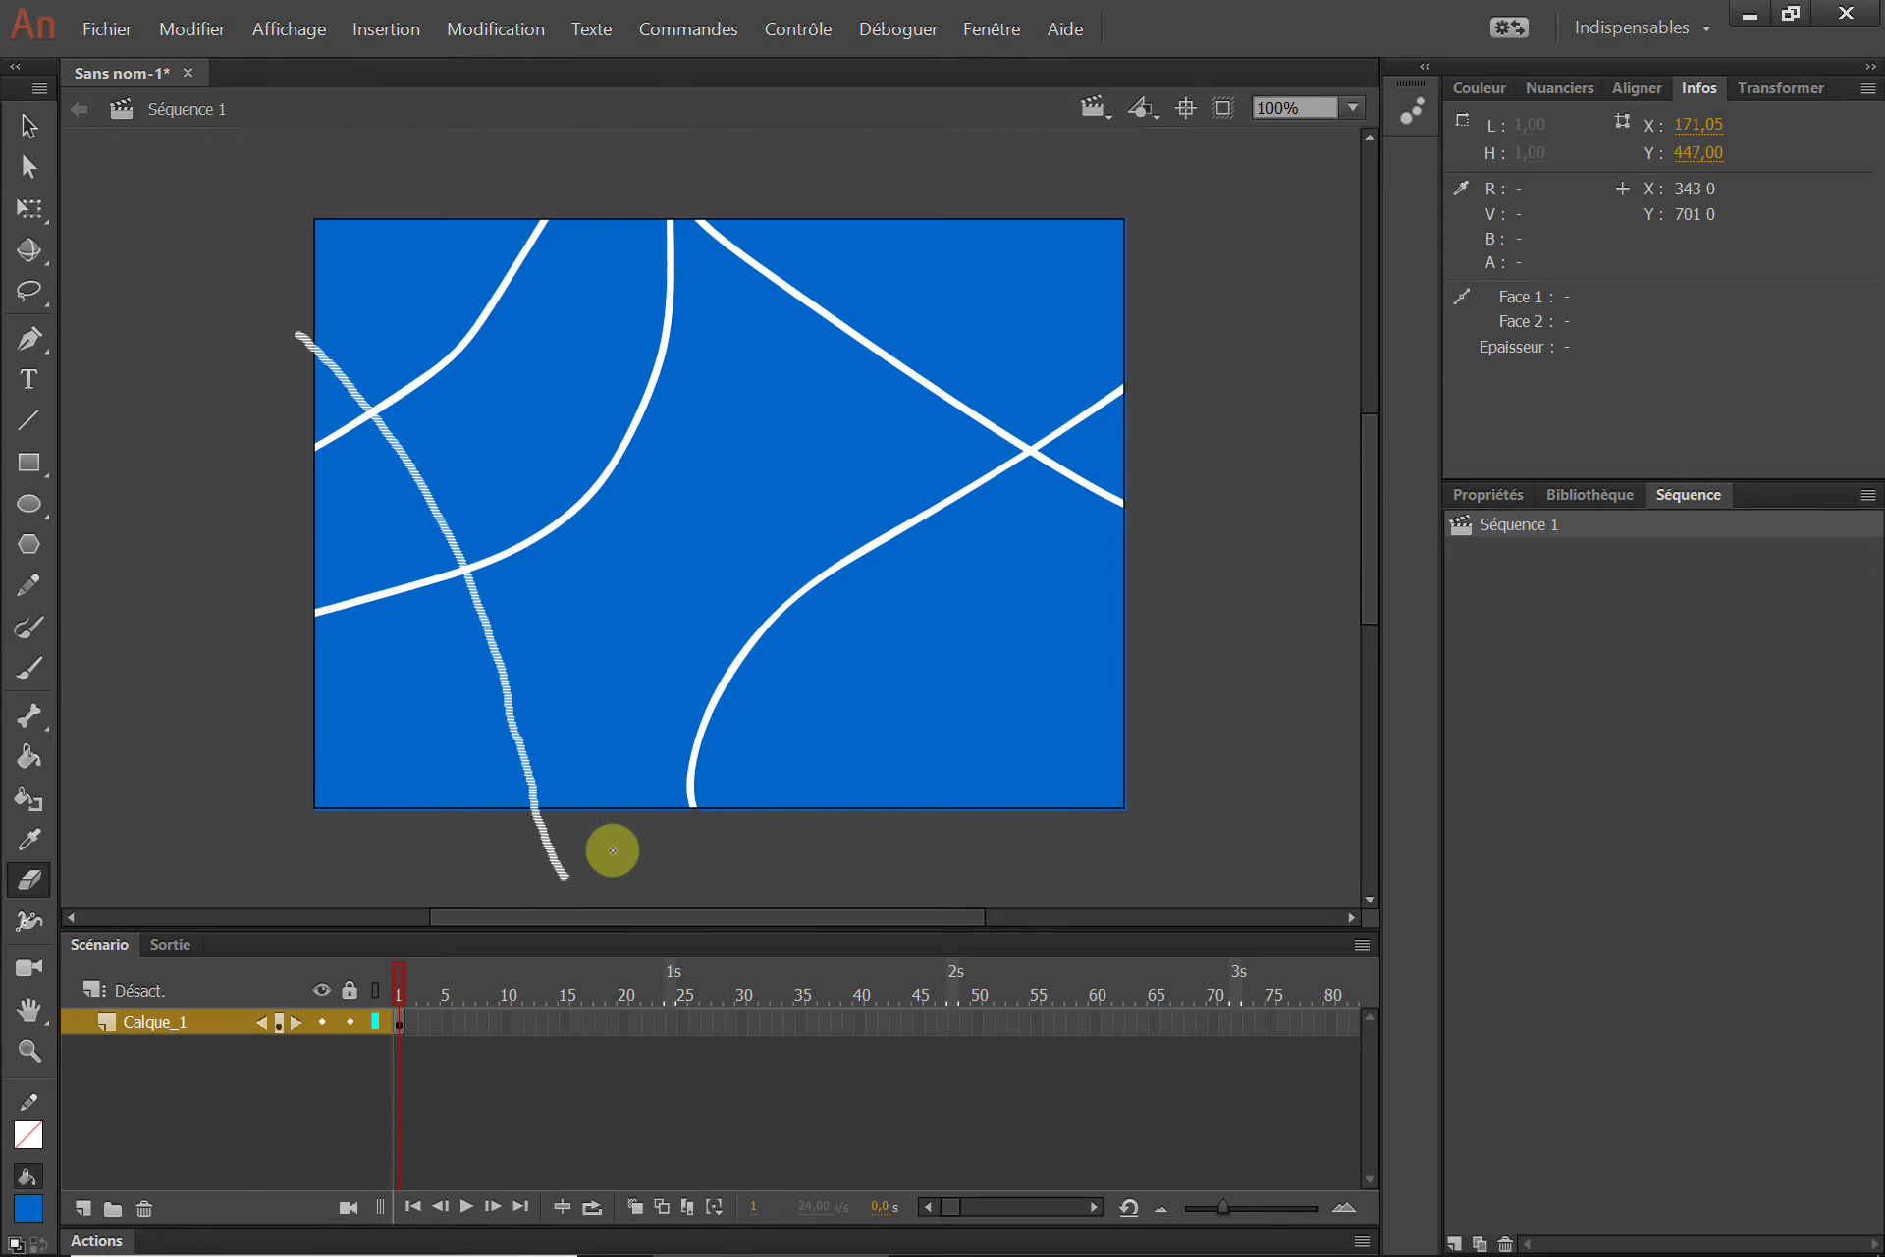
drag(1149, 607, 770, 838)
mouse_move(559, 361)
mouse_down()
mouse_move(692, 488)
mouse_move(1102, 526)
mouse_move(1202, 475)
mouse_up()
drag(905, 191, 782, 394)
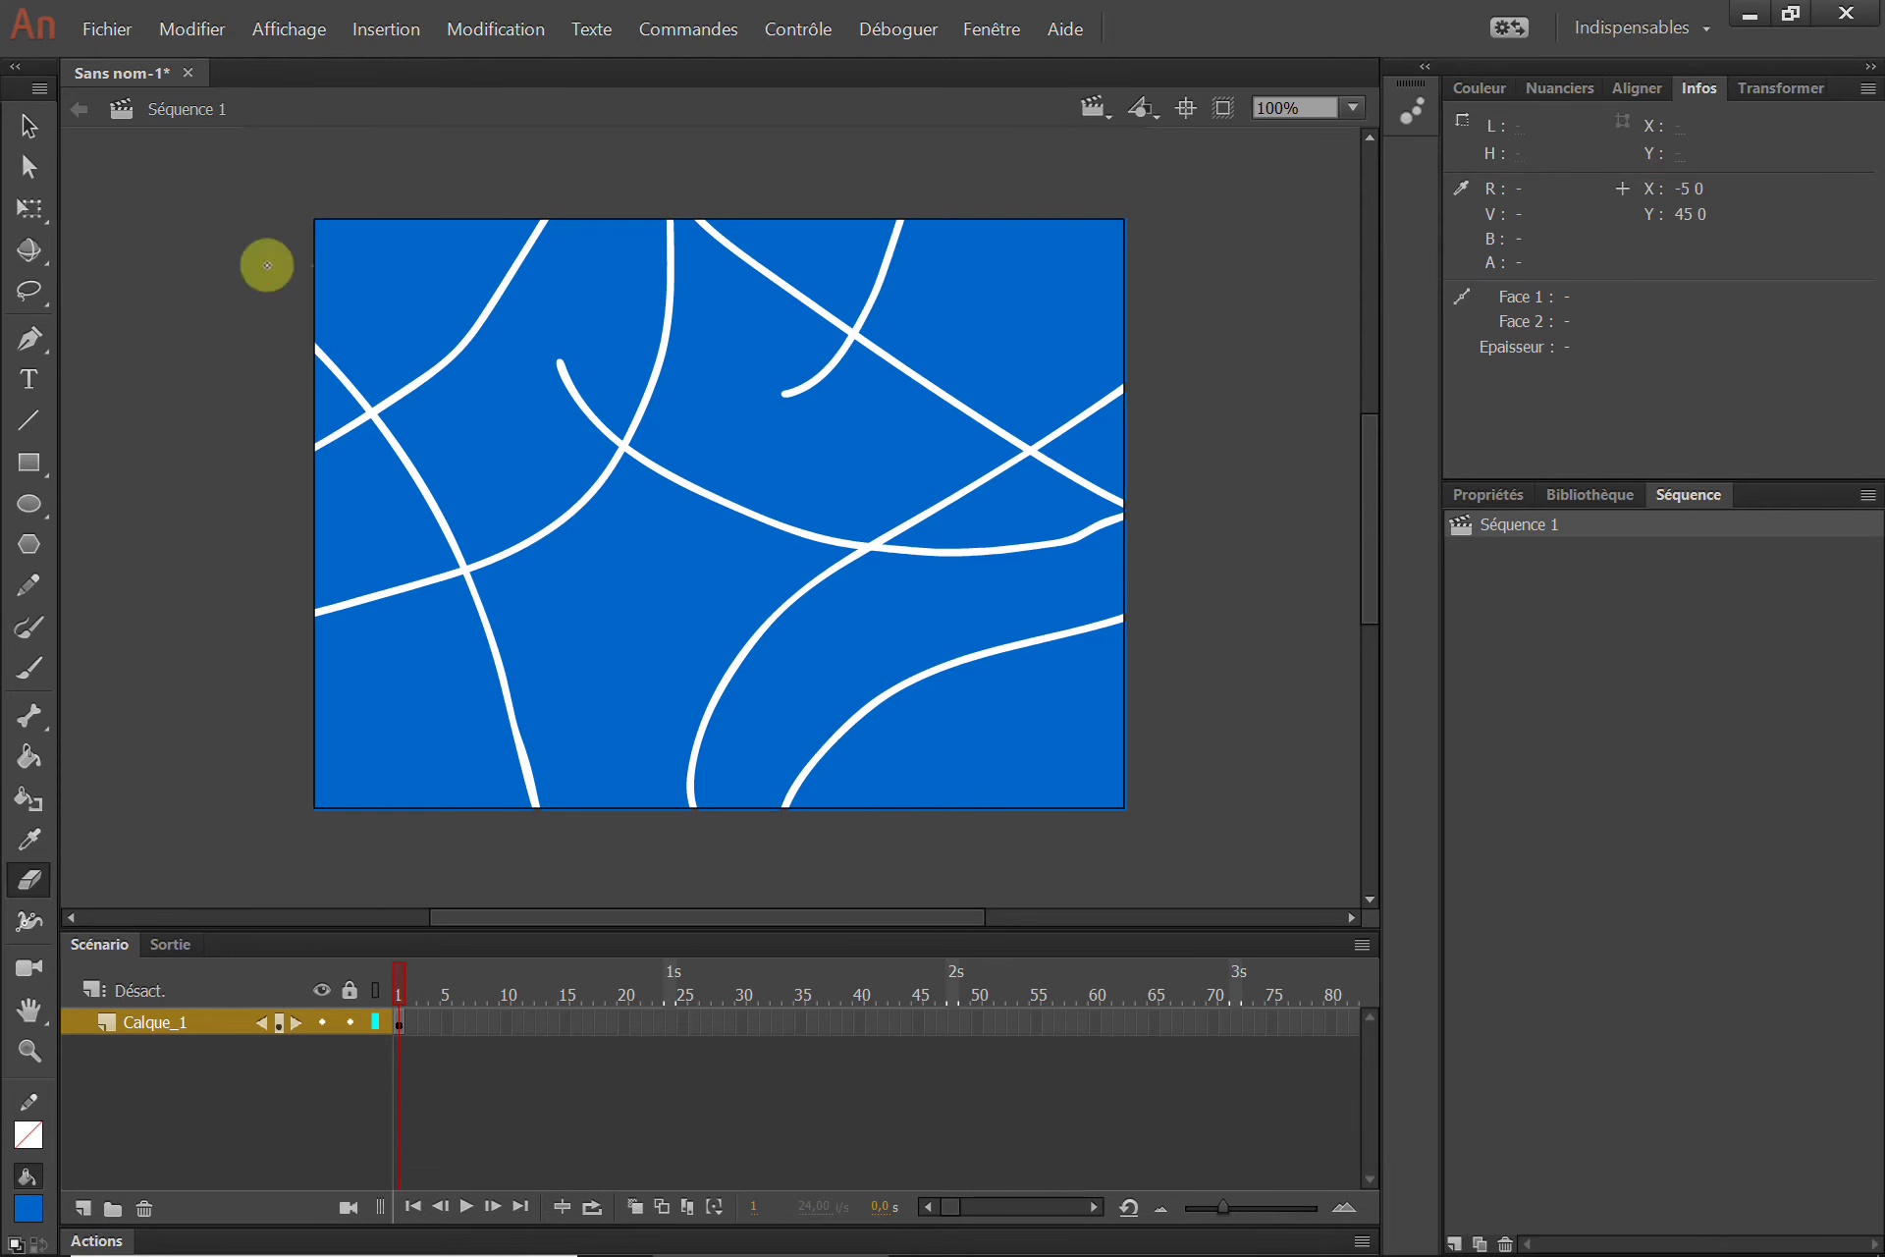
click(103, 22)
mouse_move(202, 473)
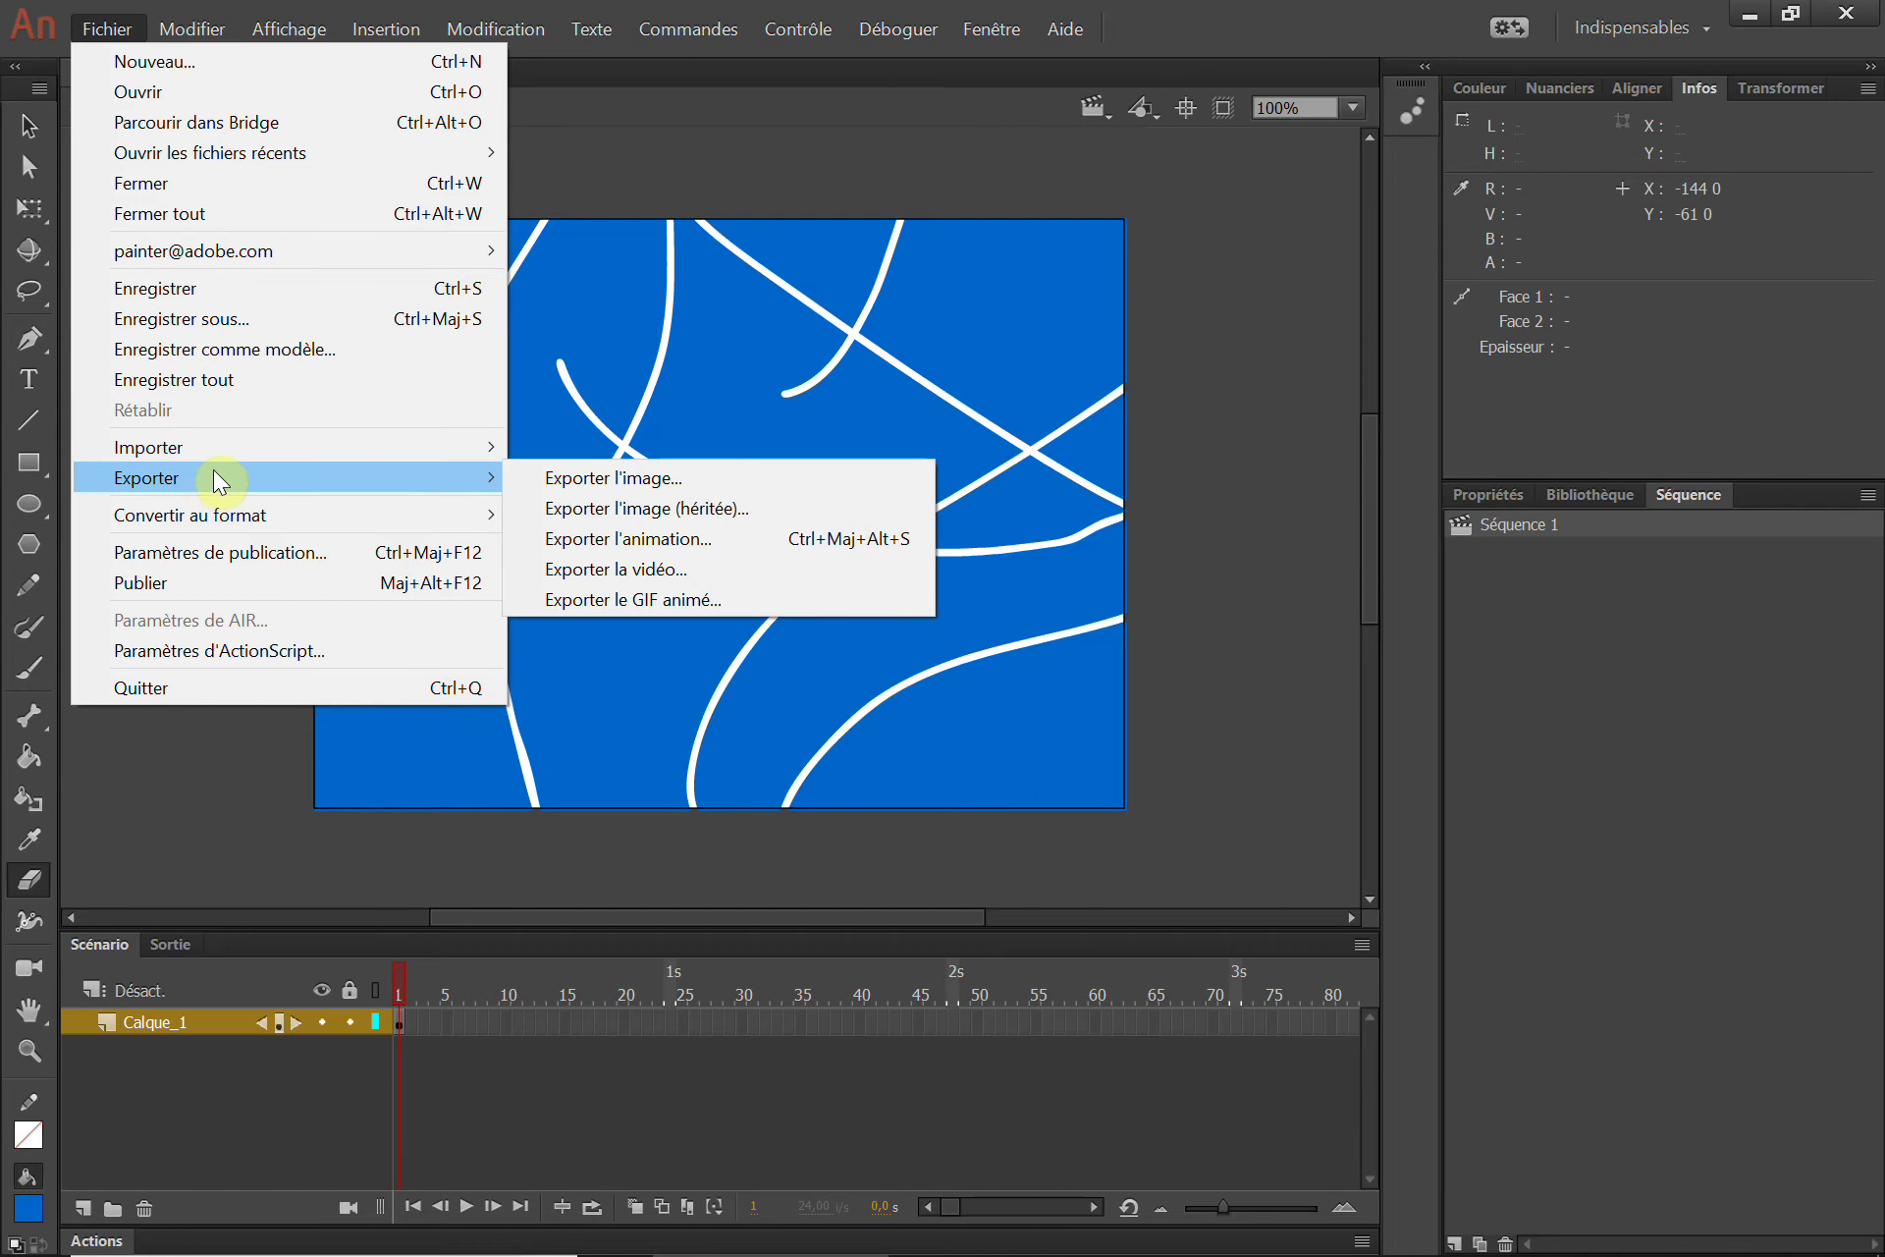
click(205, 317)
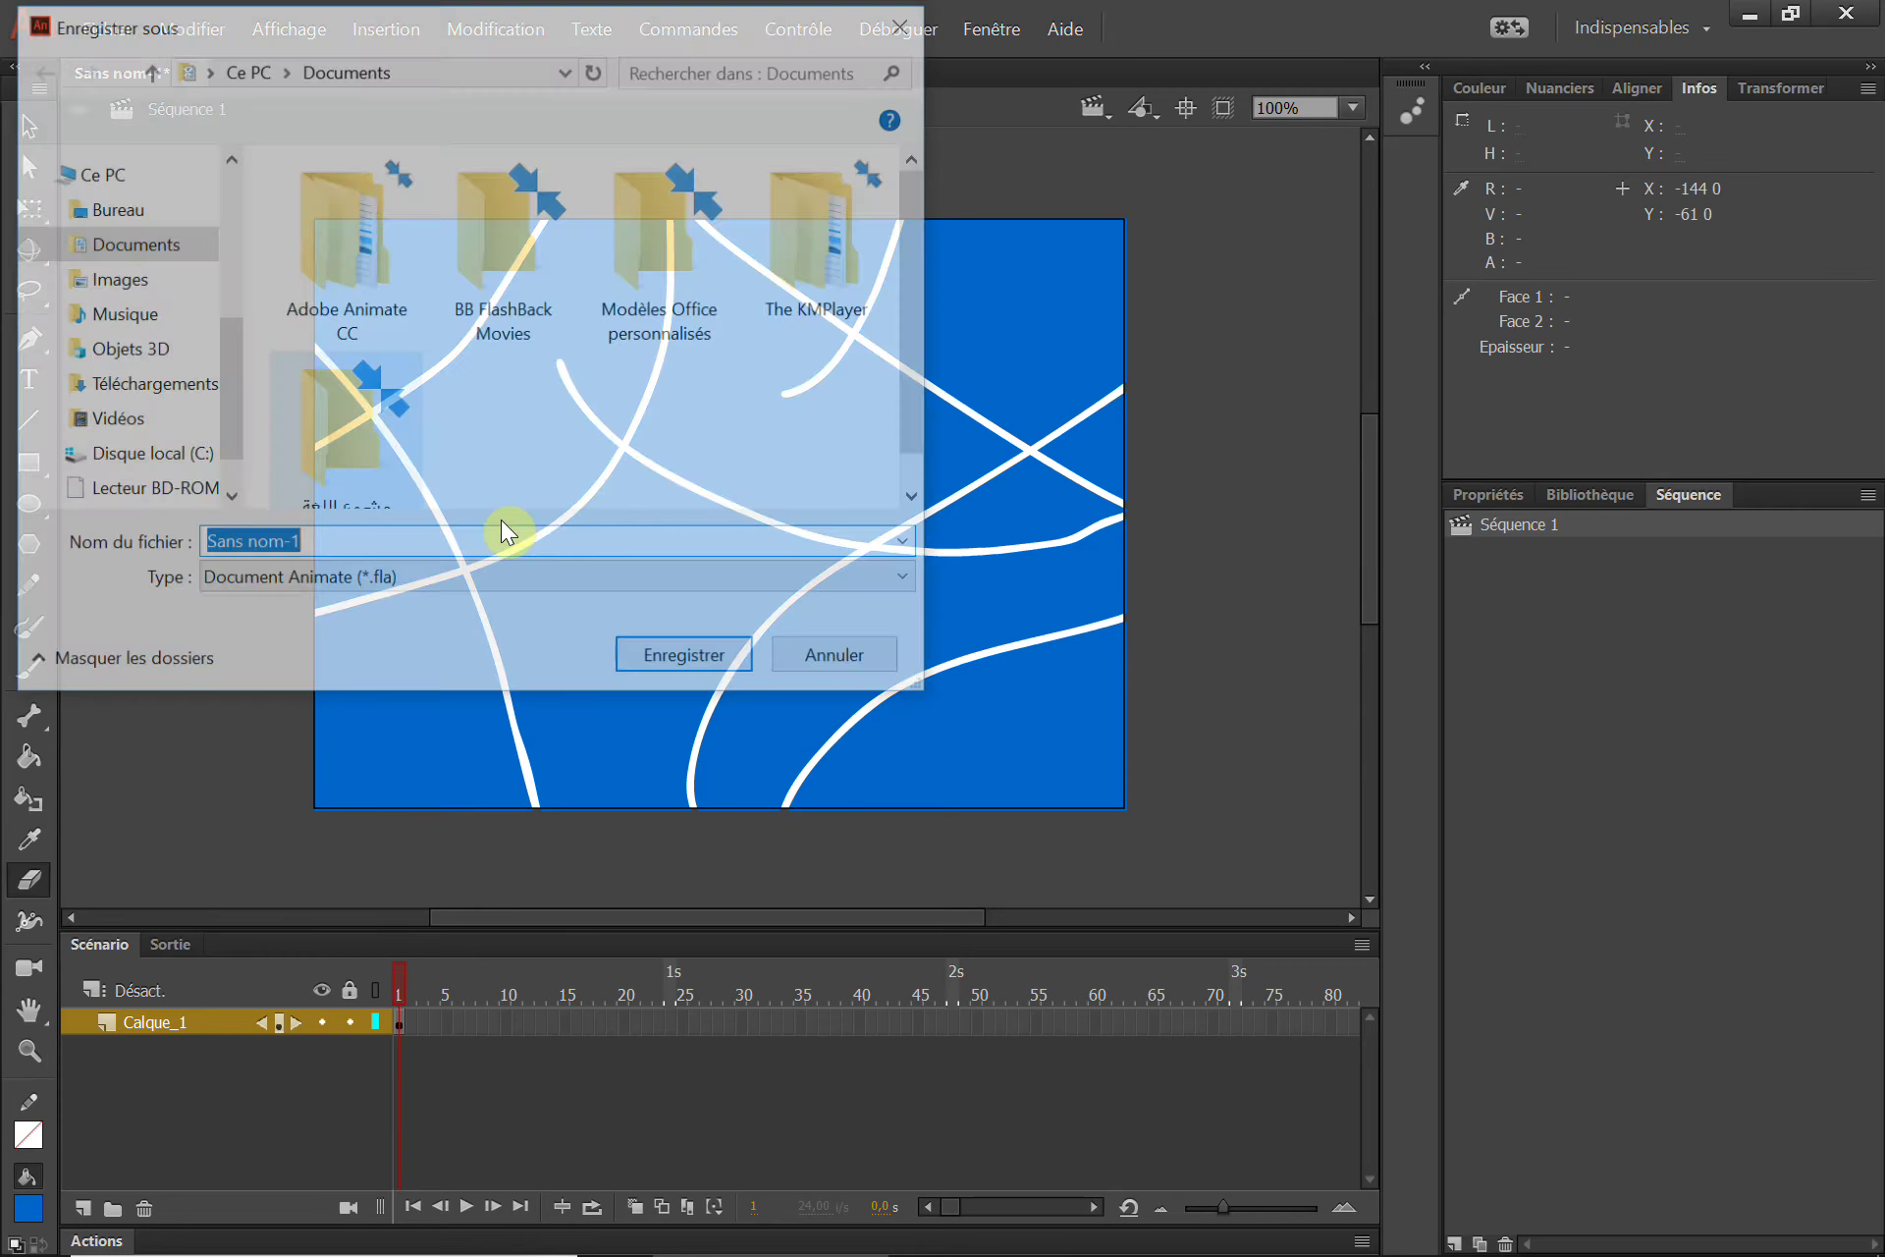
click(594, 582)
click(831, 663)
click(839, 662)
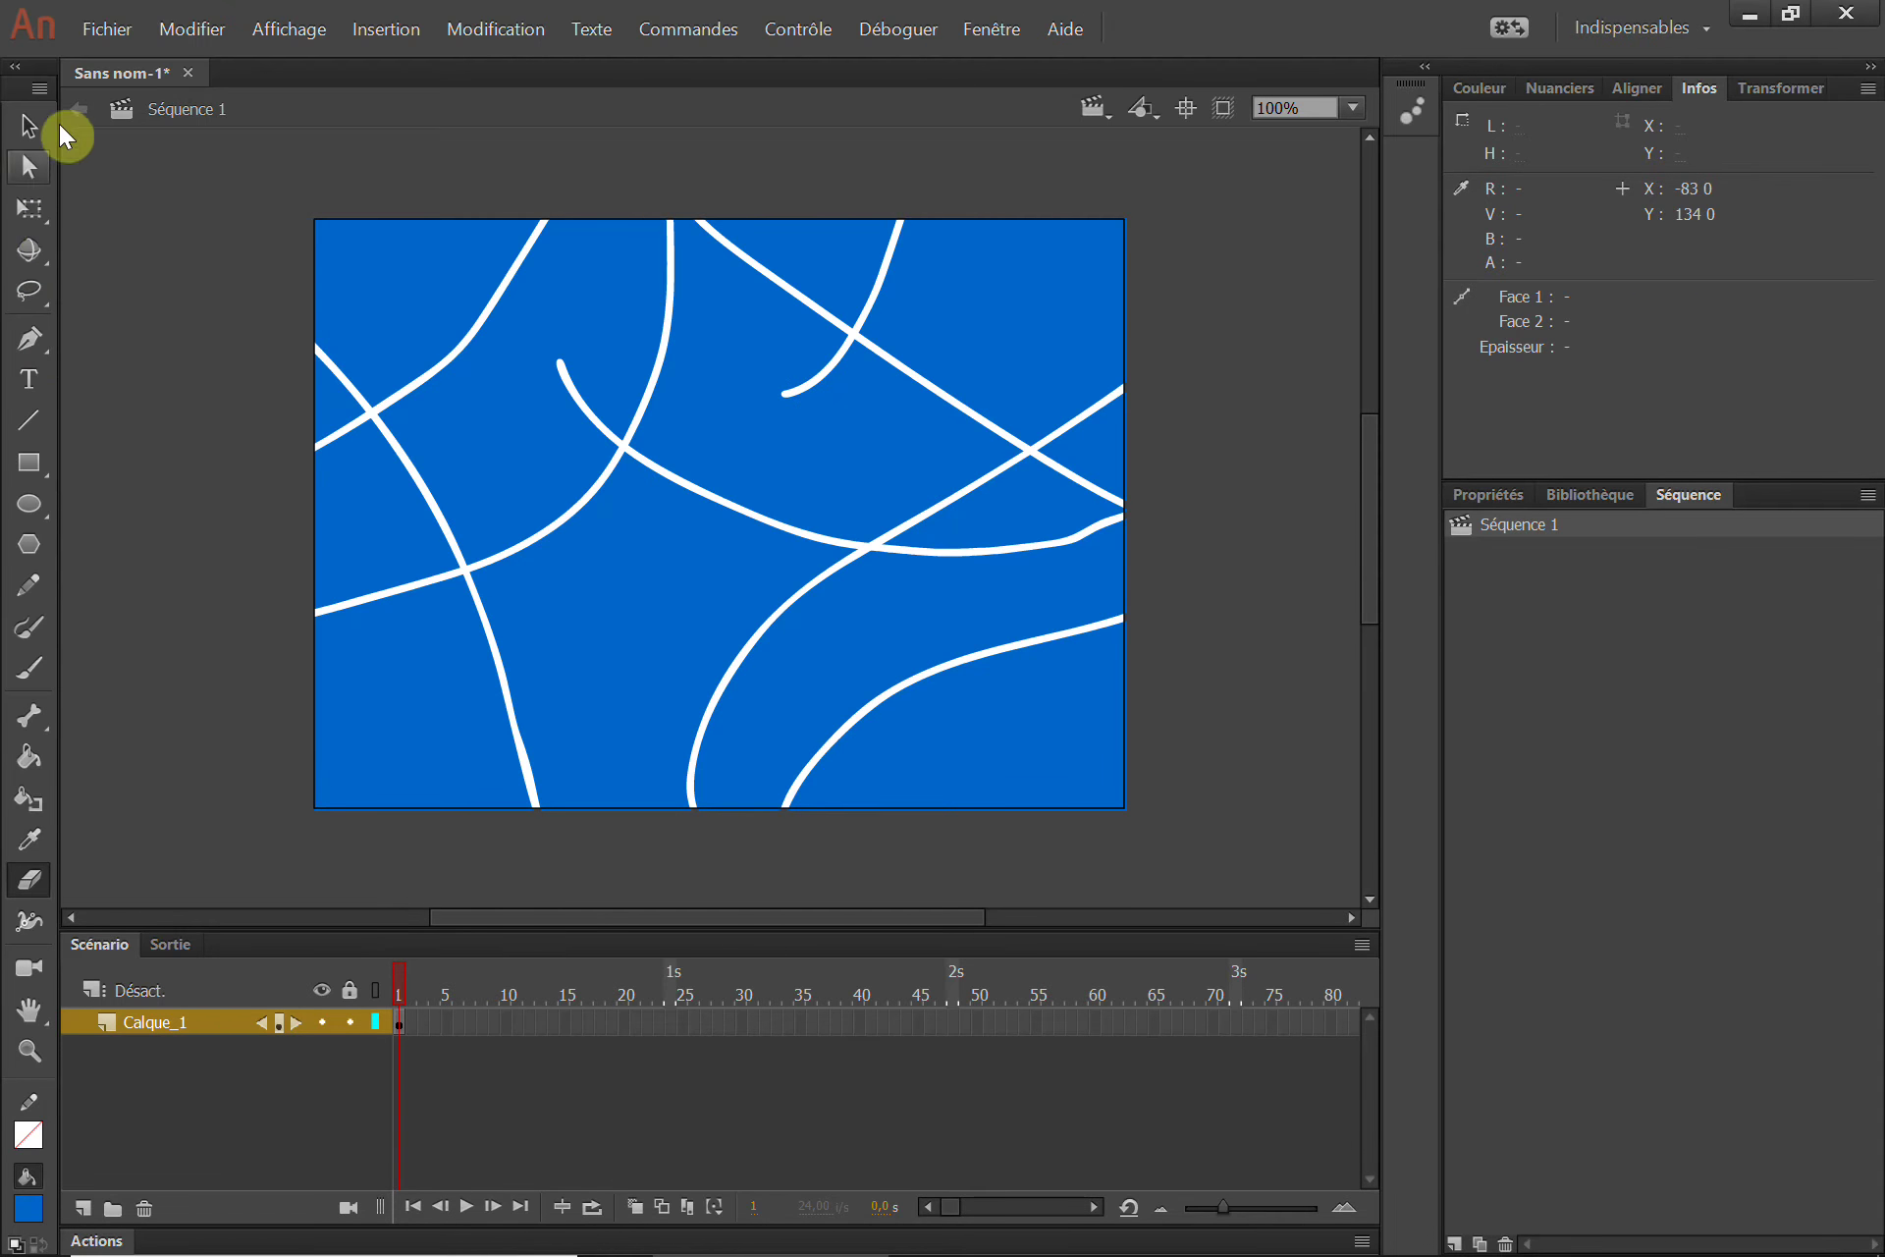
click(116, 39)
mouse_move(198, 474)
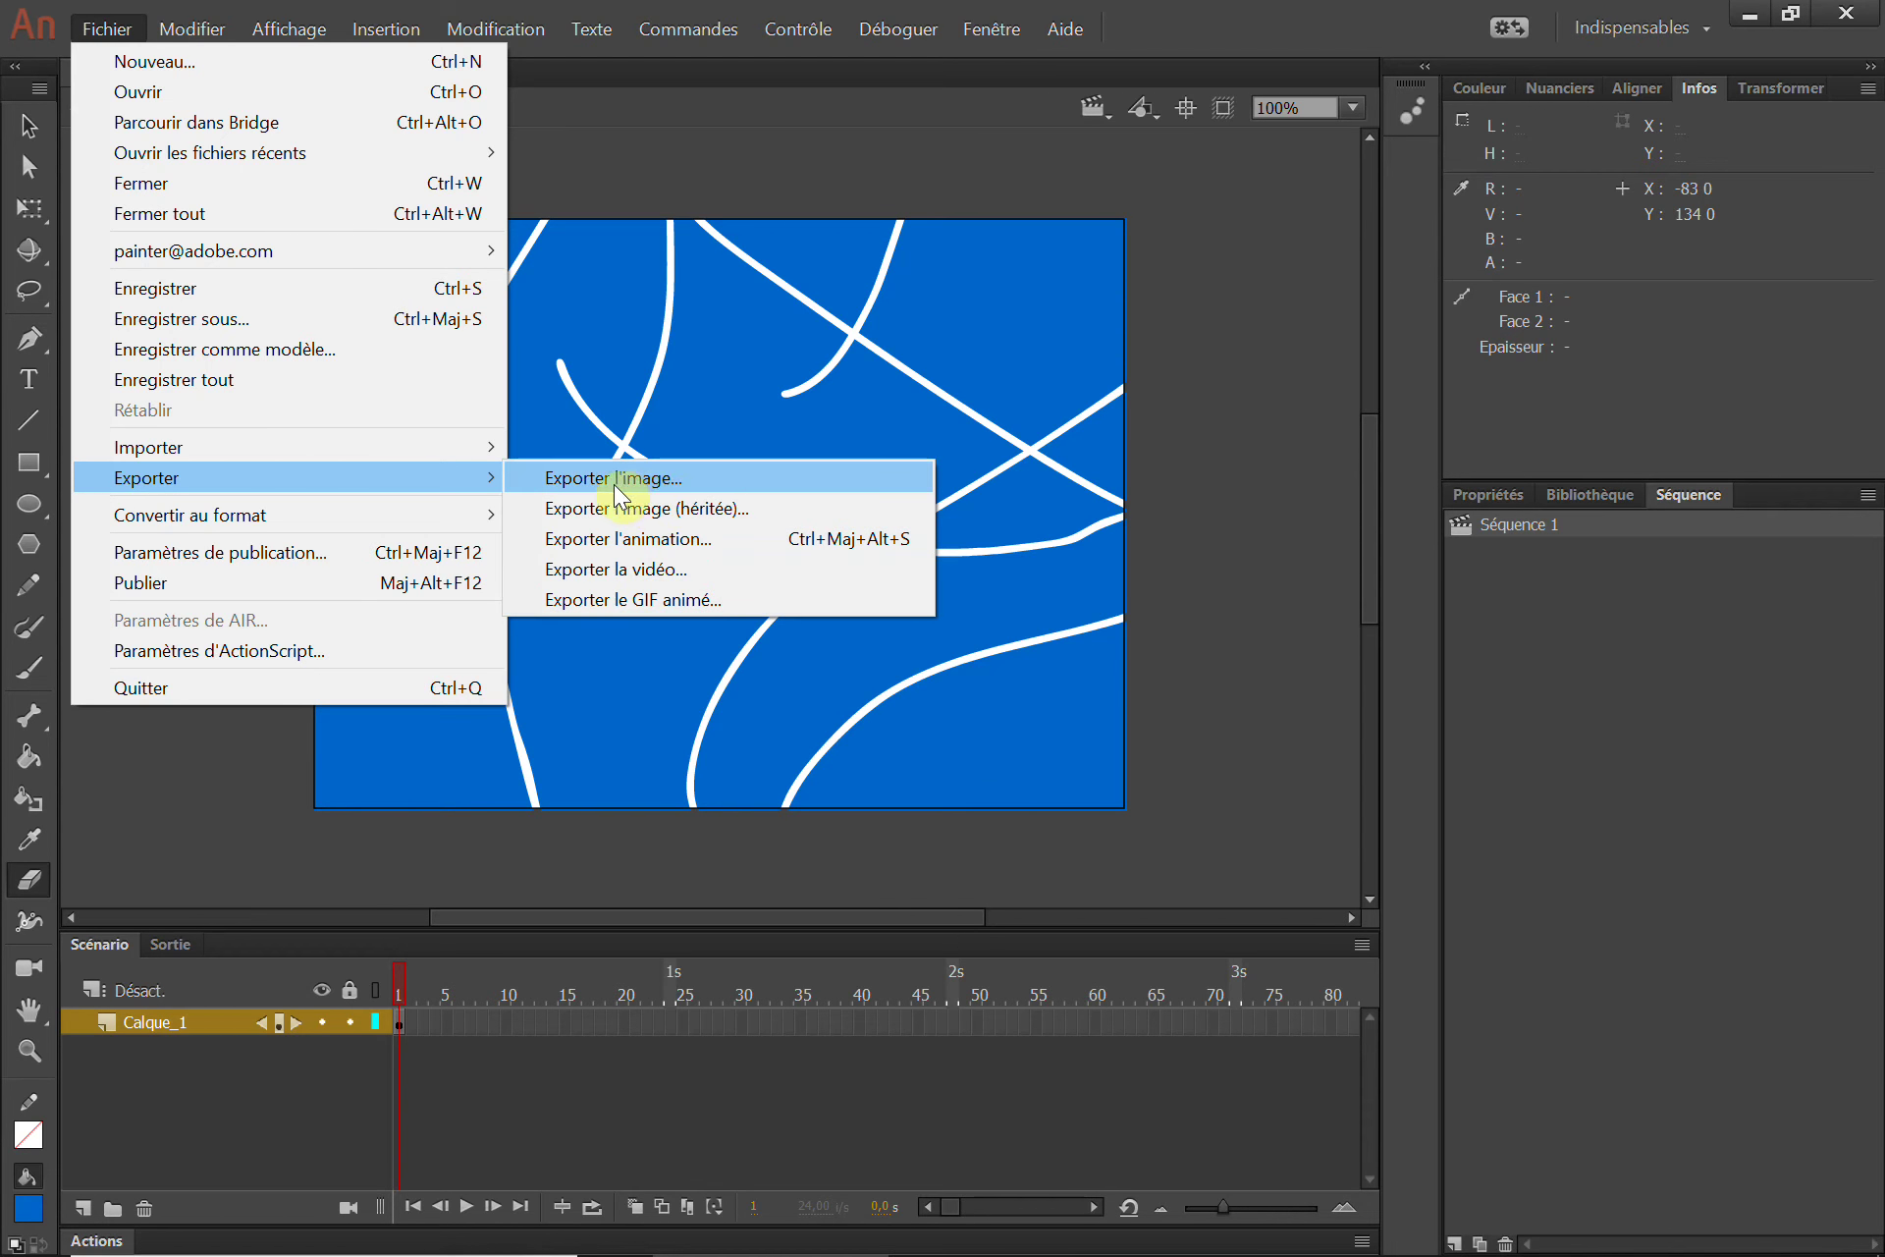
Erase four small white dots scattered over the blue rectangle
click(613, 314)
click(606, 572)
click(542, 438)
click(389, 510)
Bring up the File menu's Export submenu
click(123, 42)
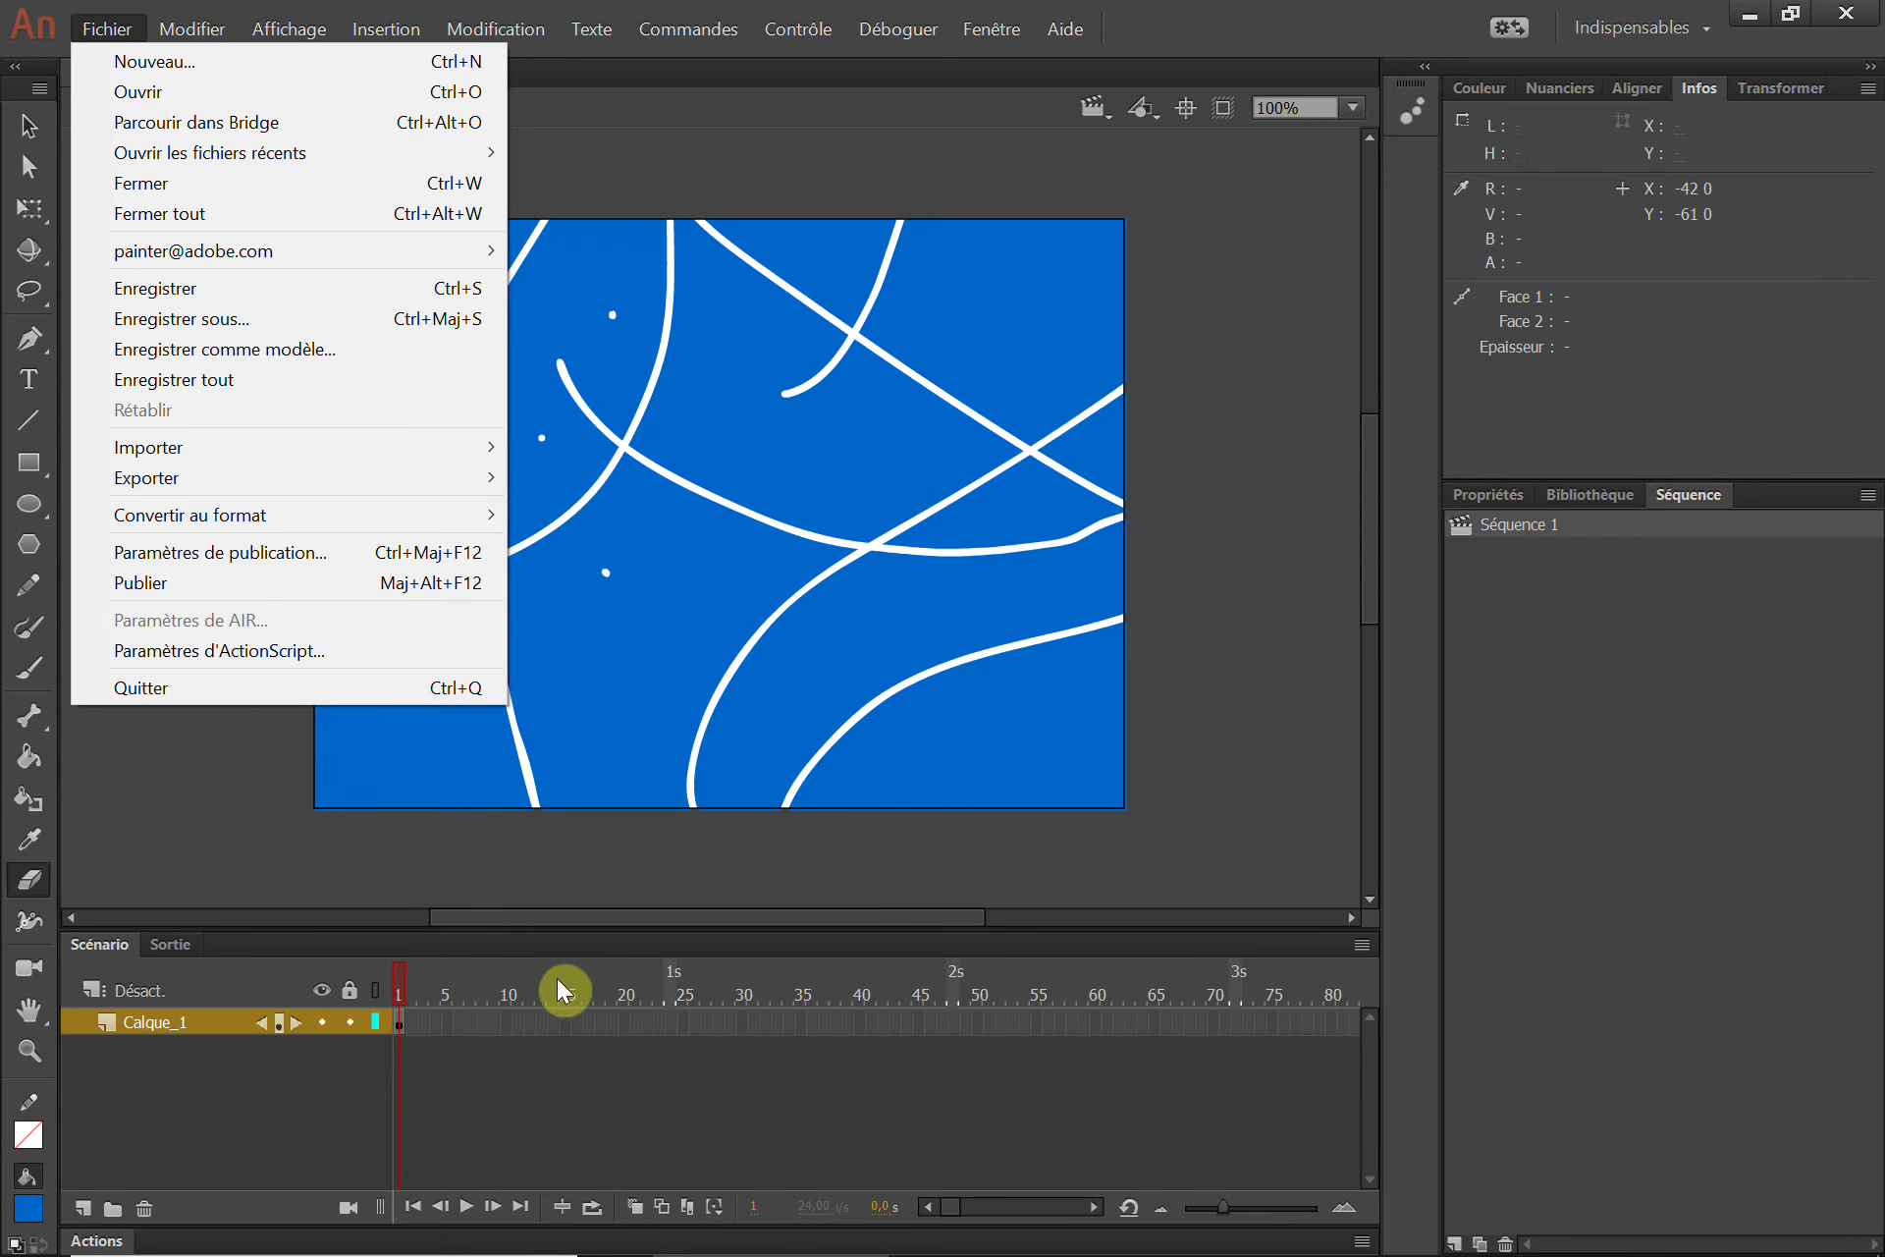
click(705, 1021)
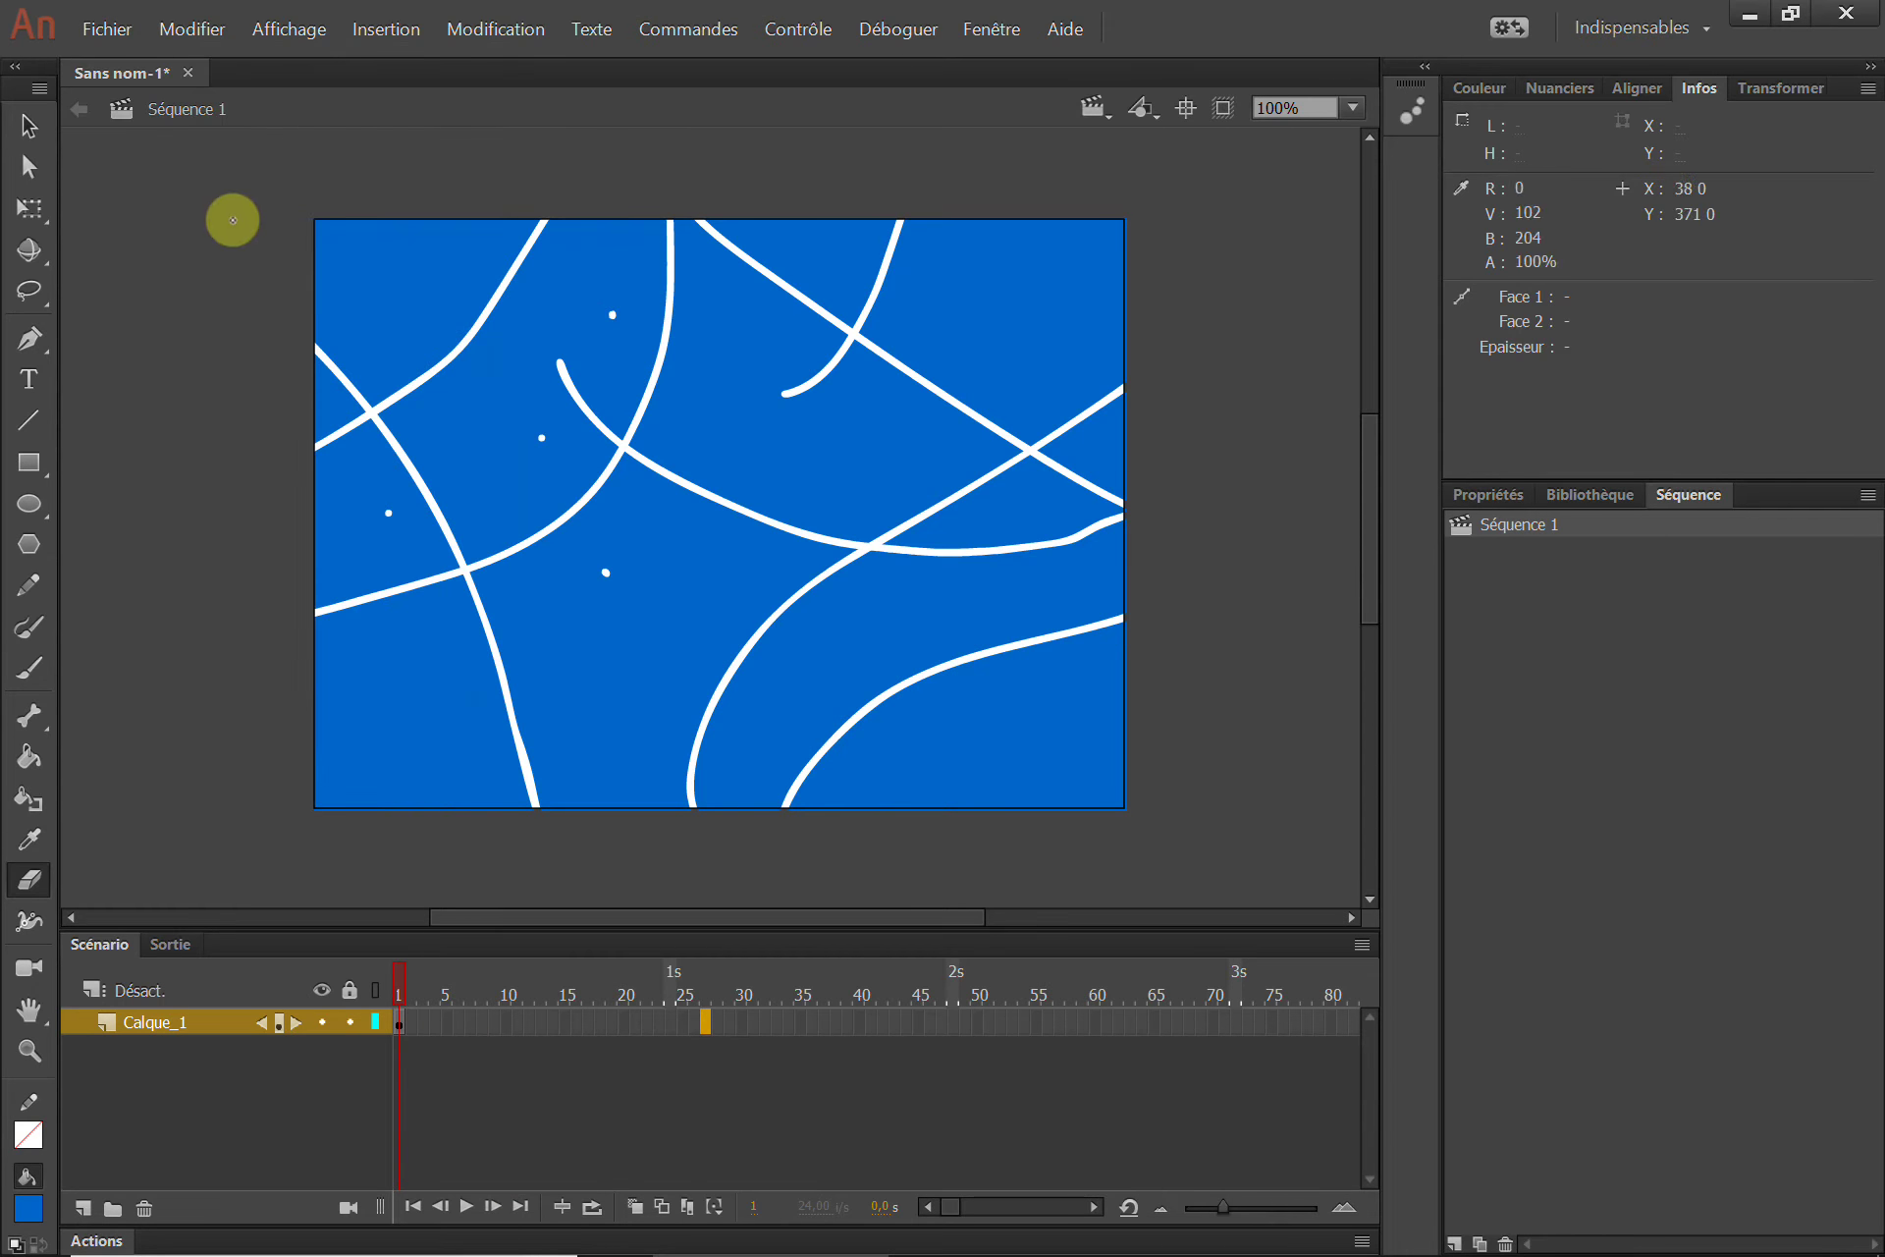
click(108, 32)
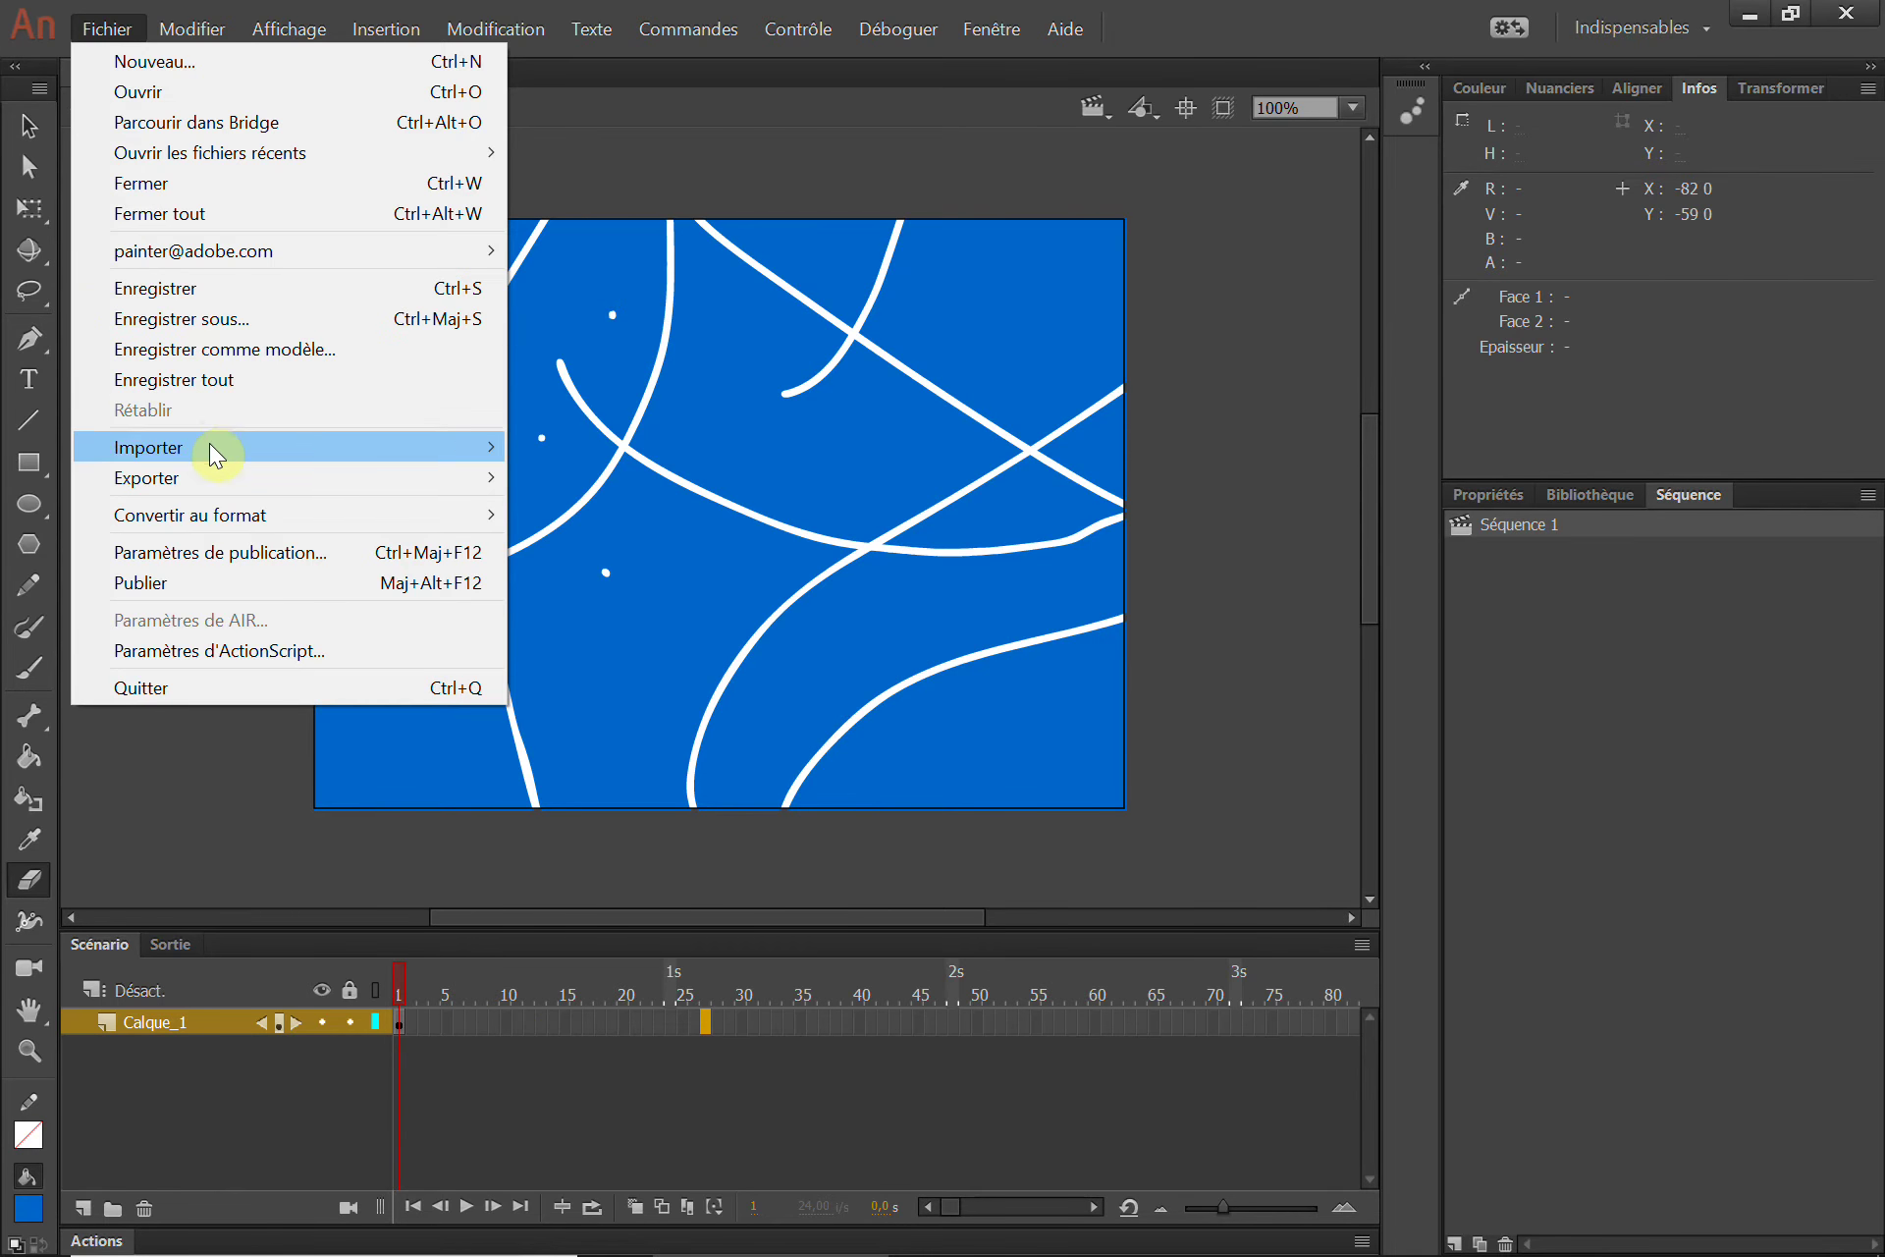
mouse_move(339, 478)
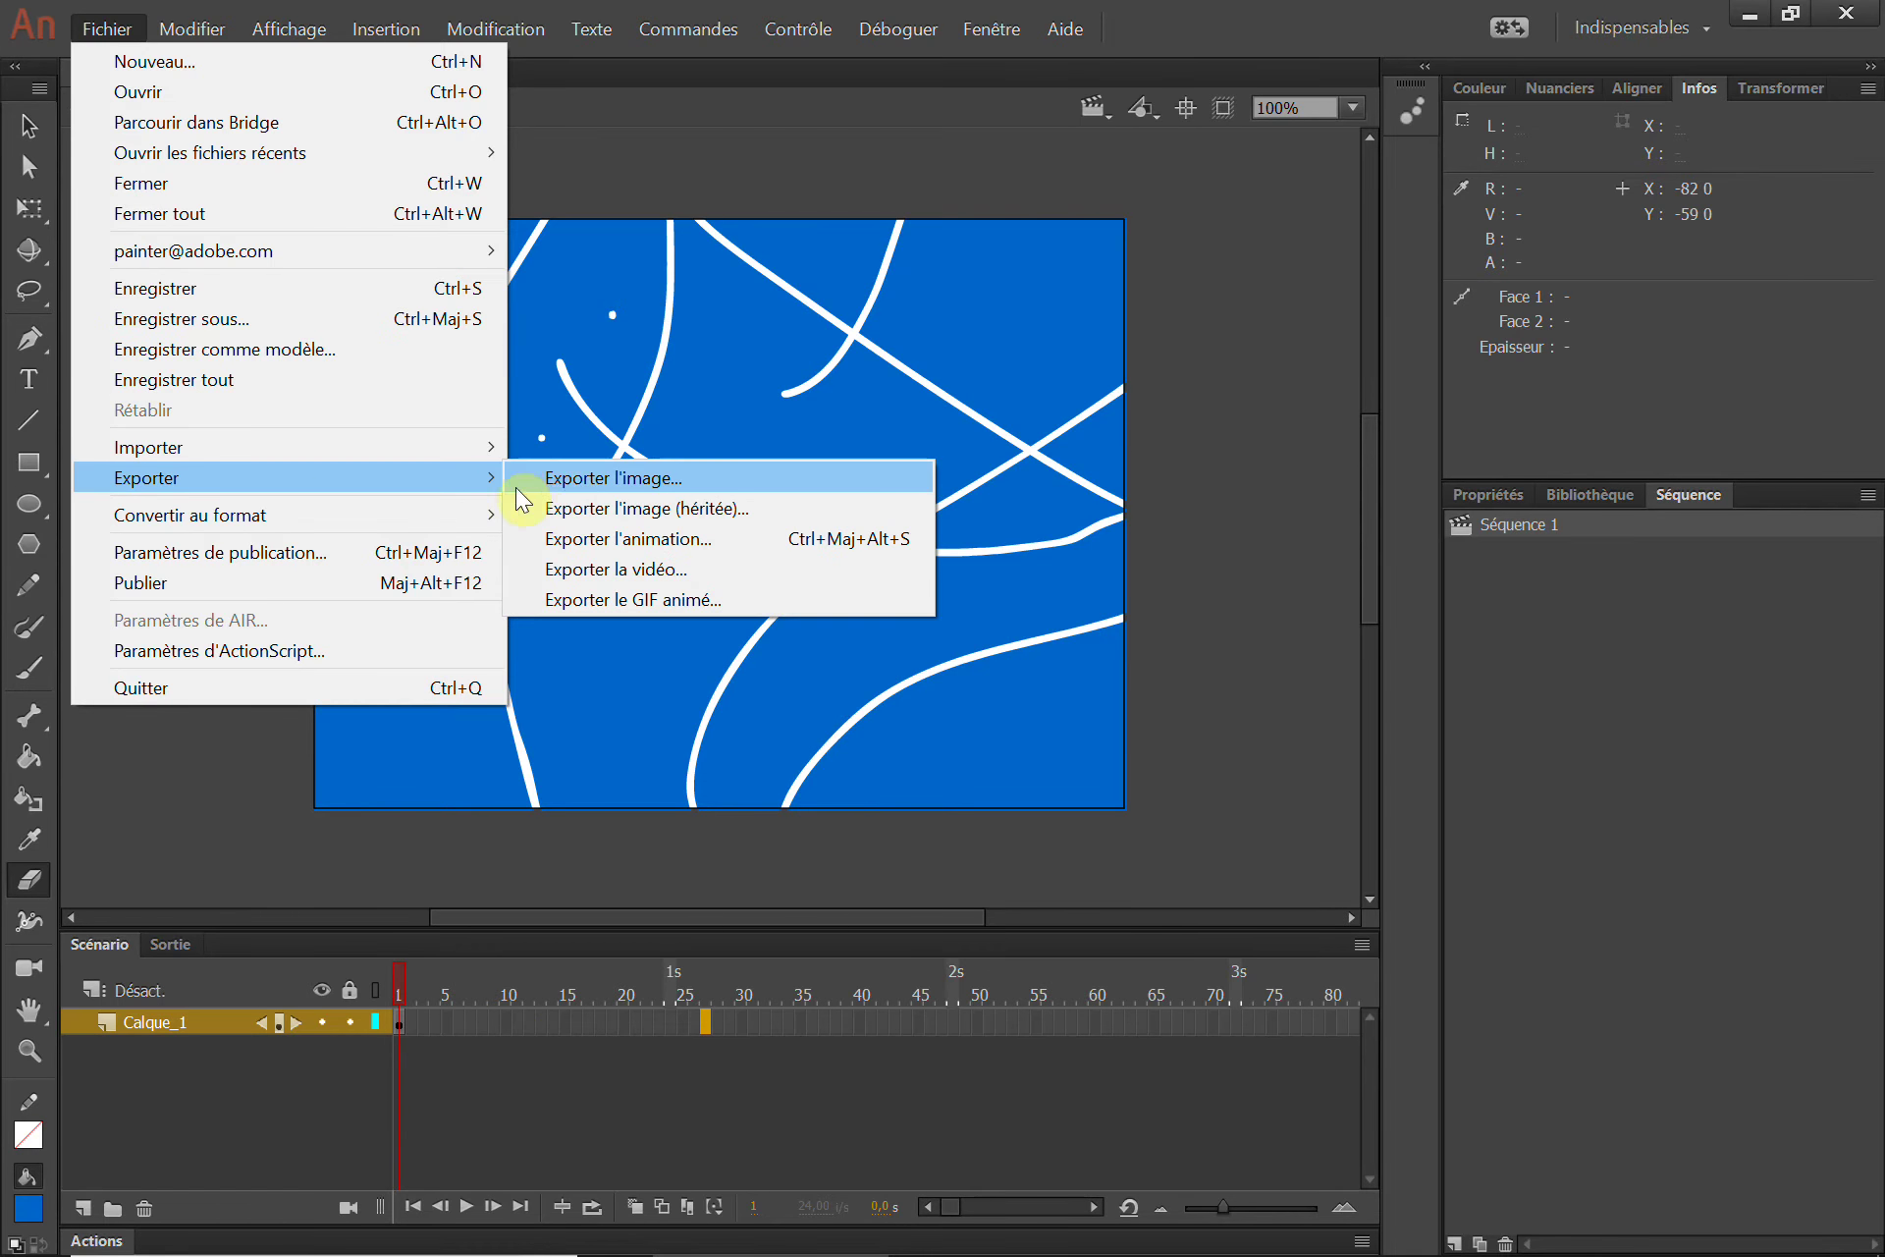
click(574, 481)
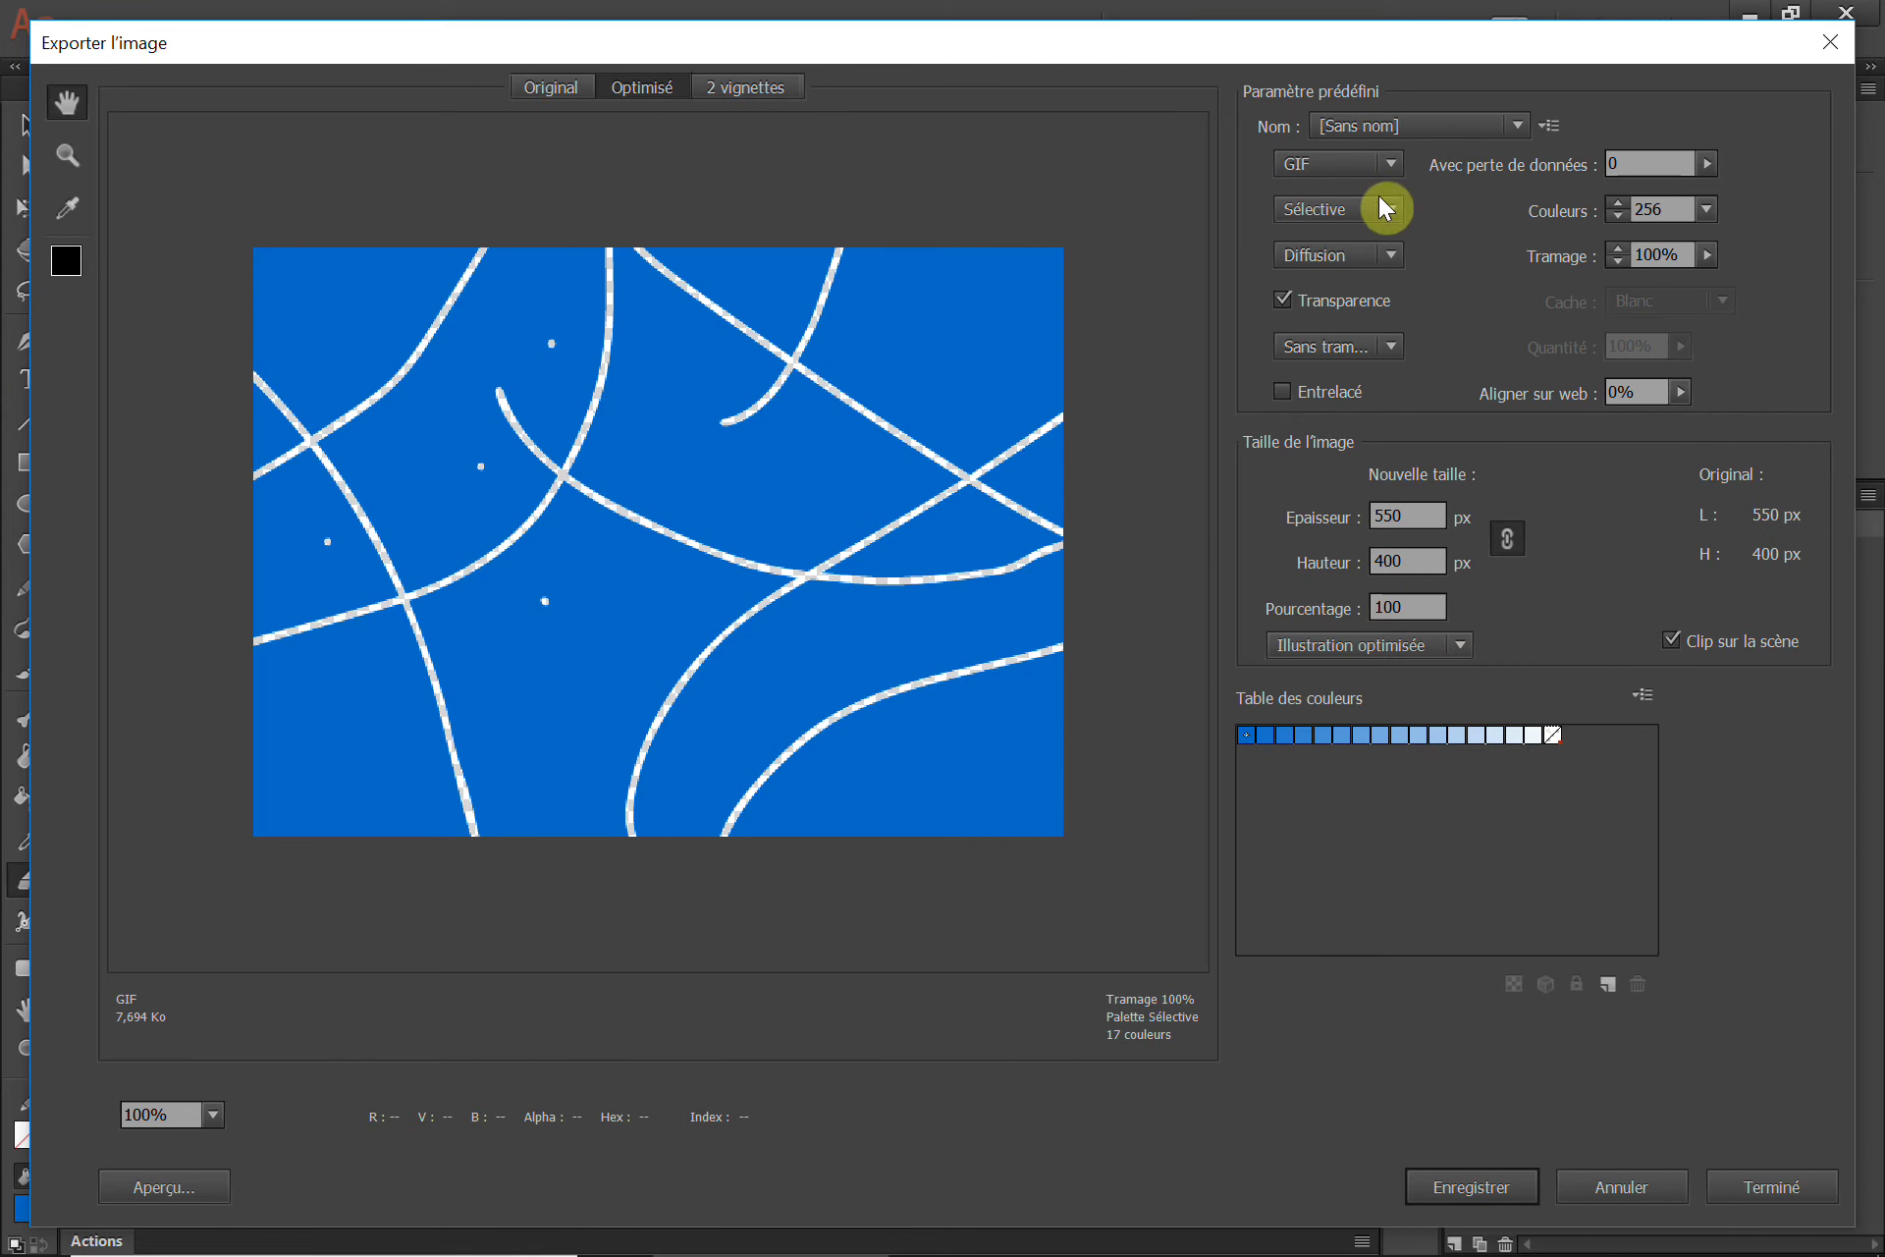
click(1389, 165)
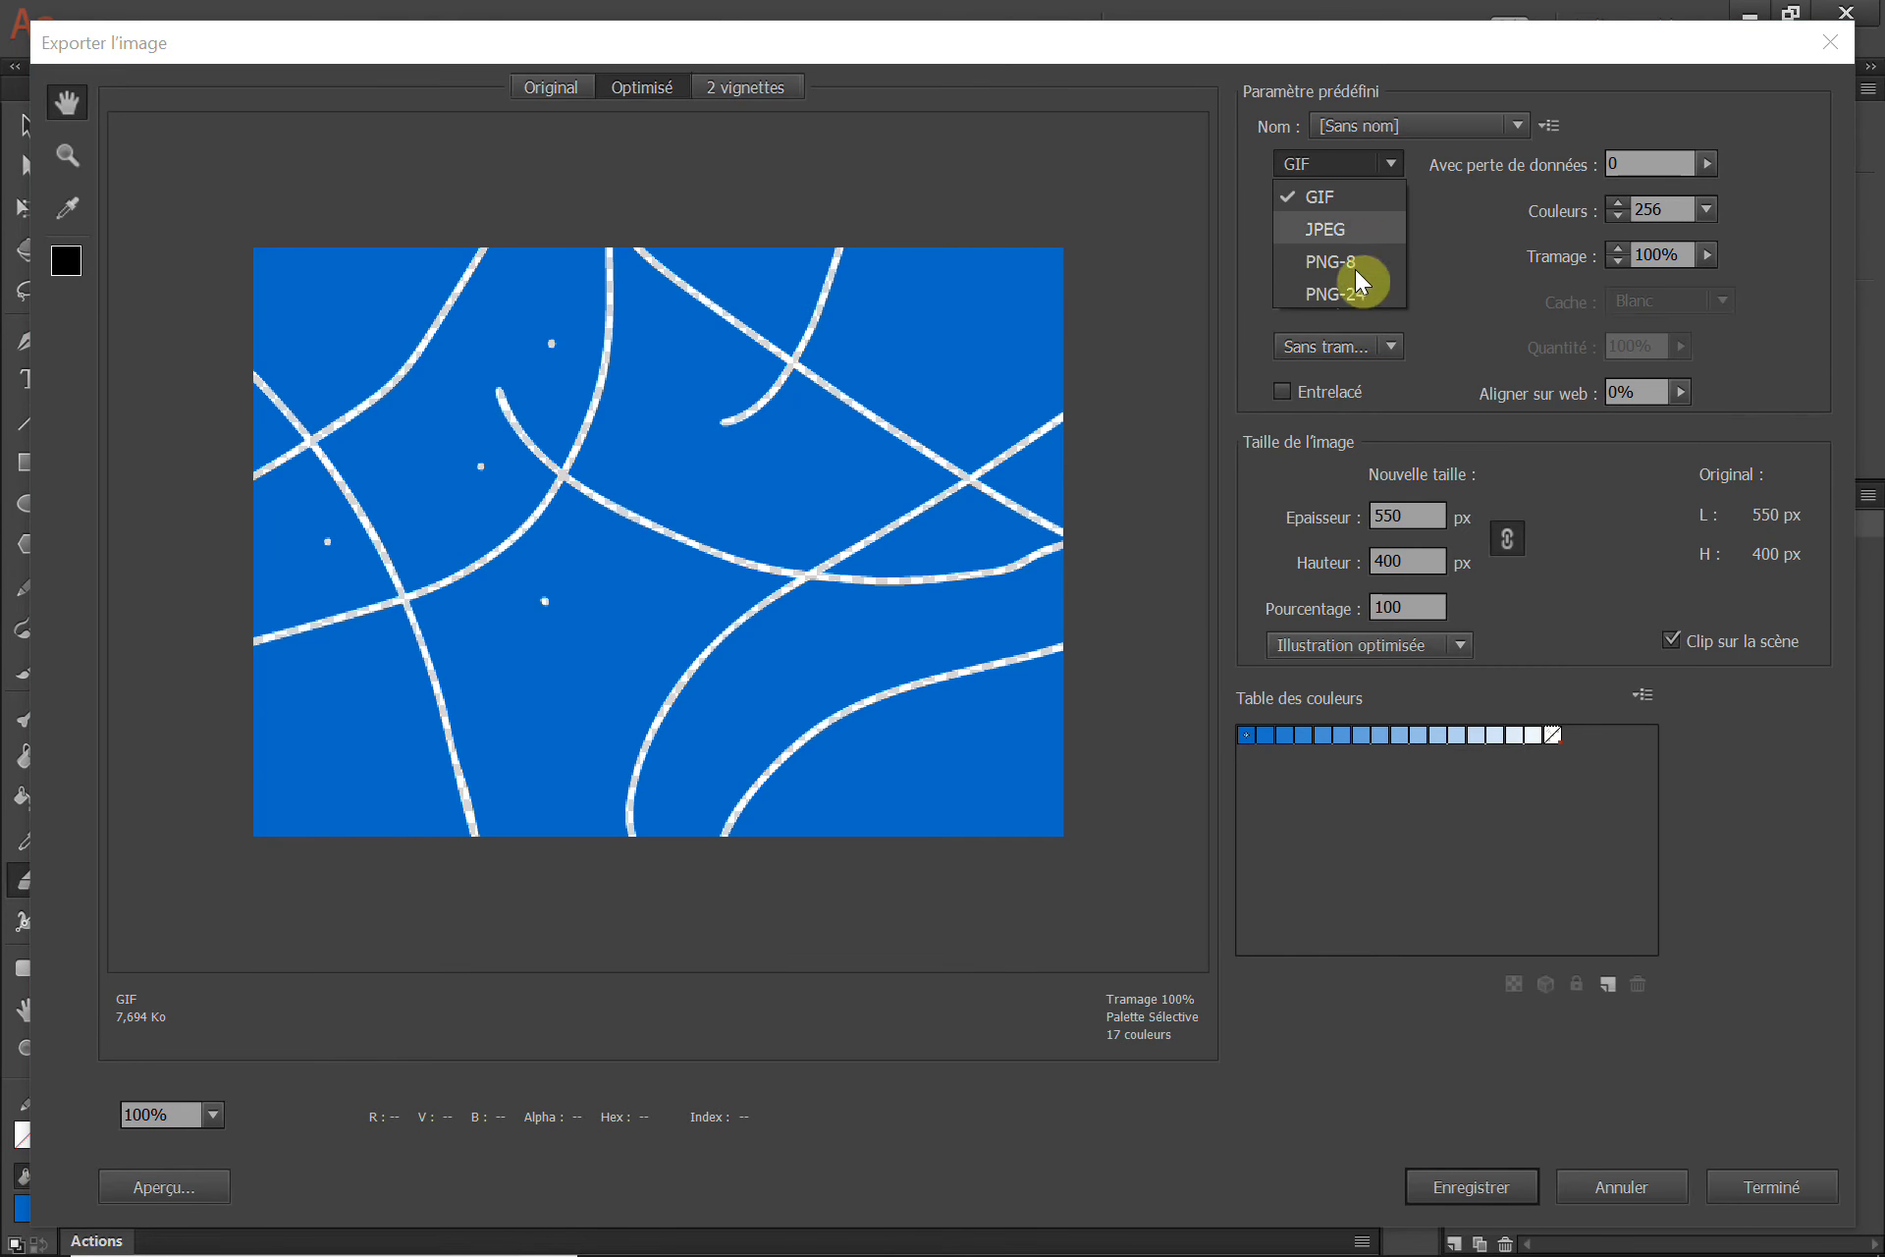
click(1768, 312)
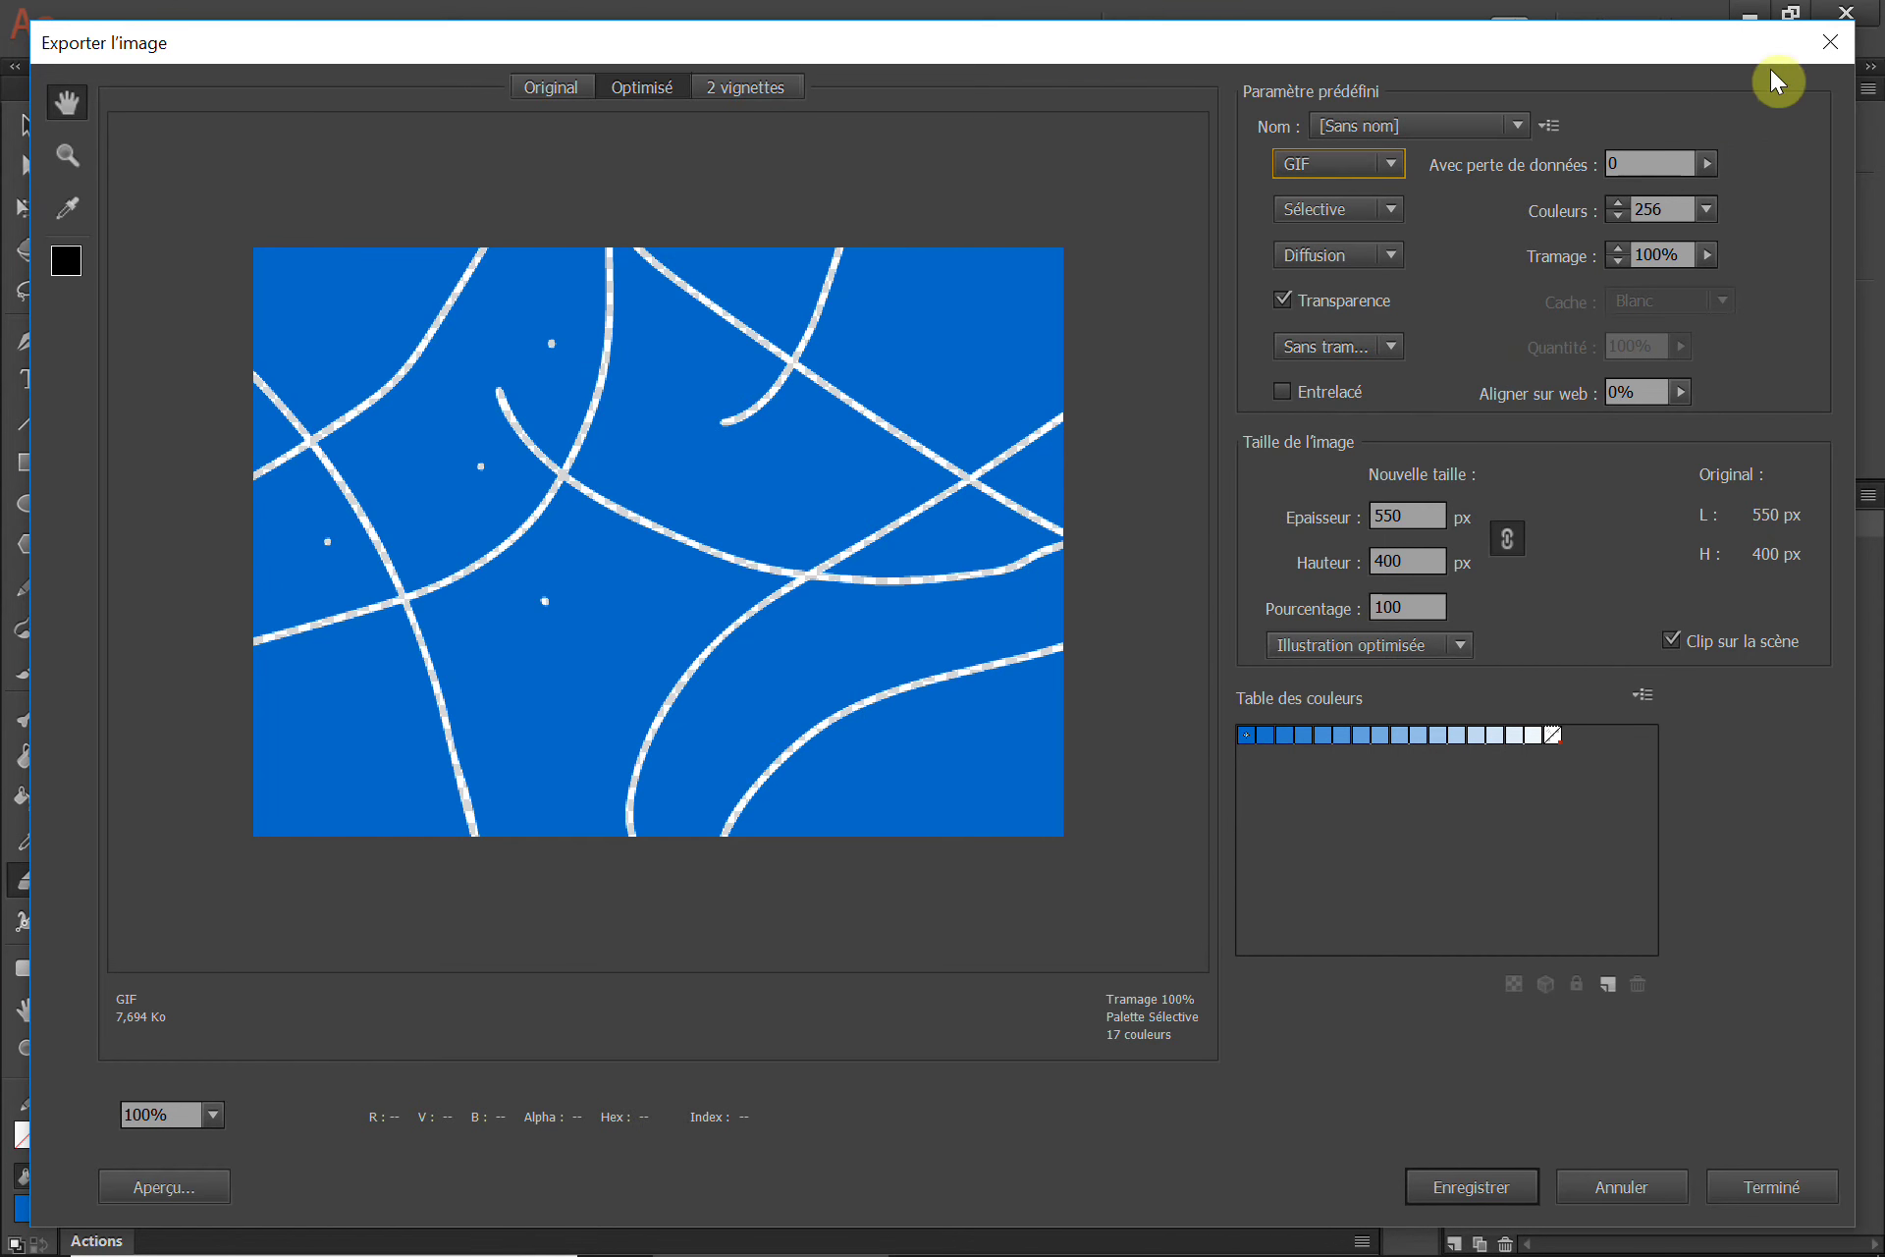
click(1833, 45)
click(106, 32)
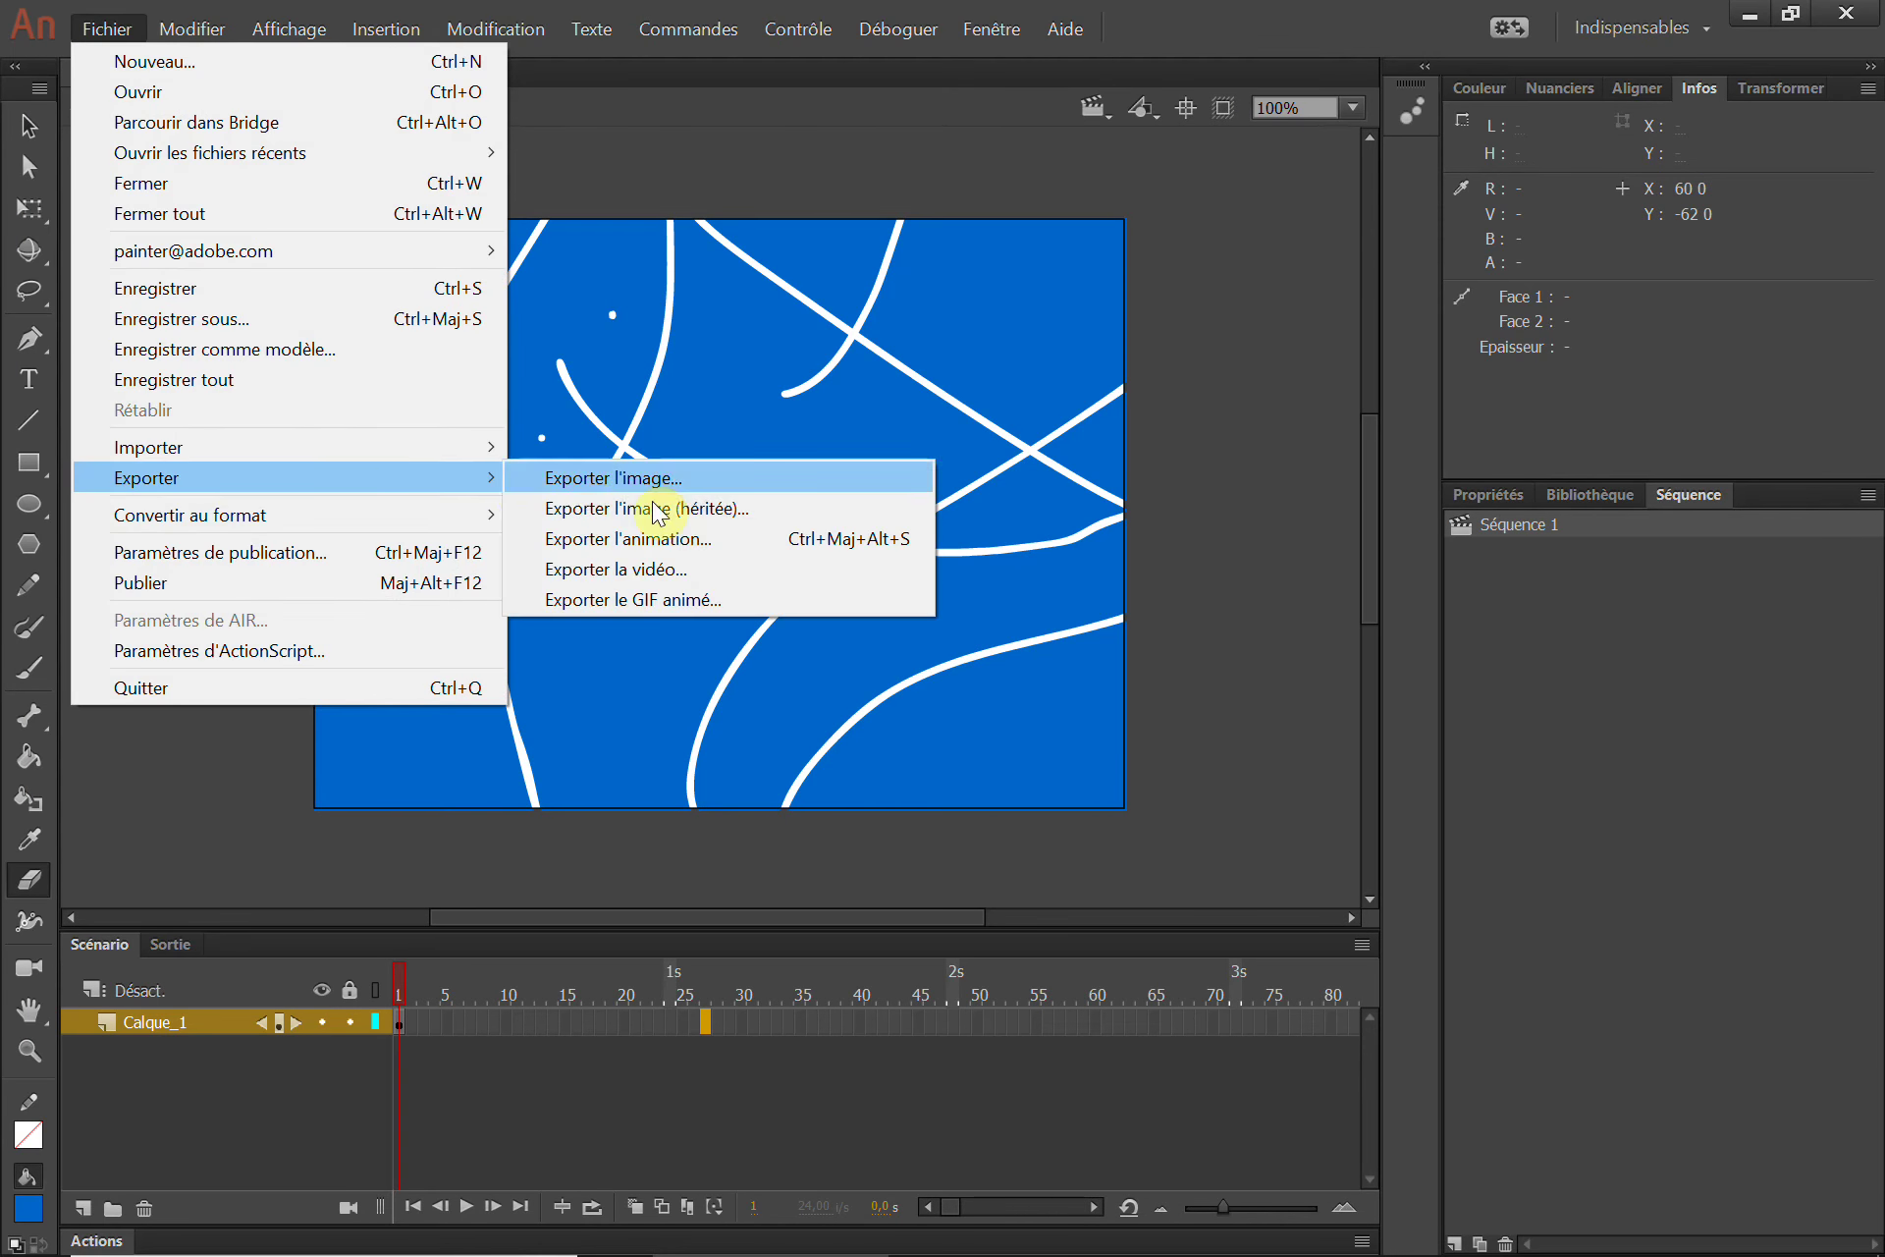
Start a legacy JPEG image export, cancel it, and return to the Export submenu
click(721, 510)
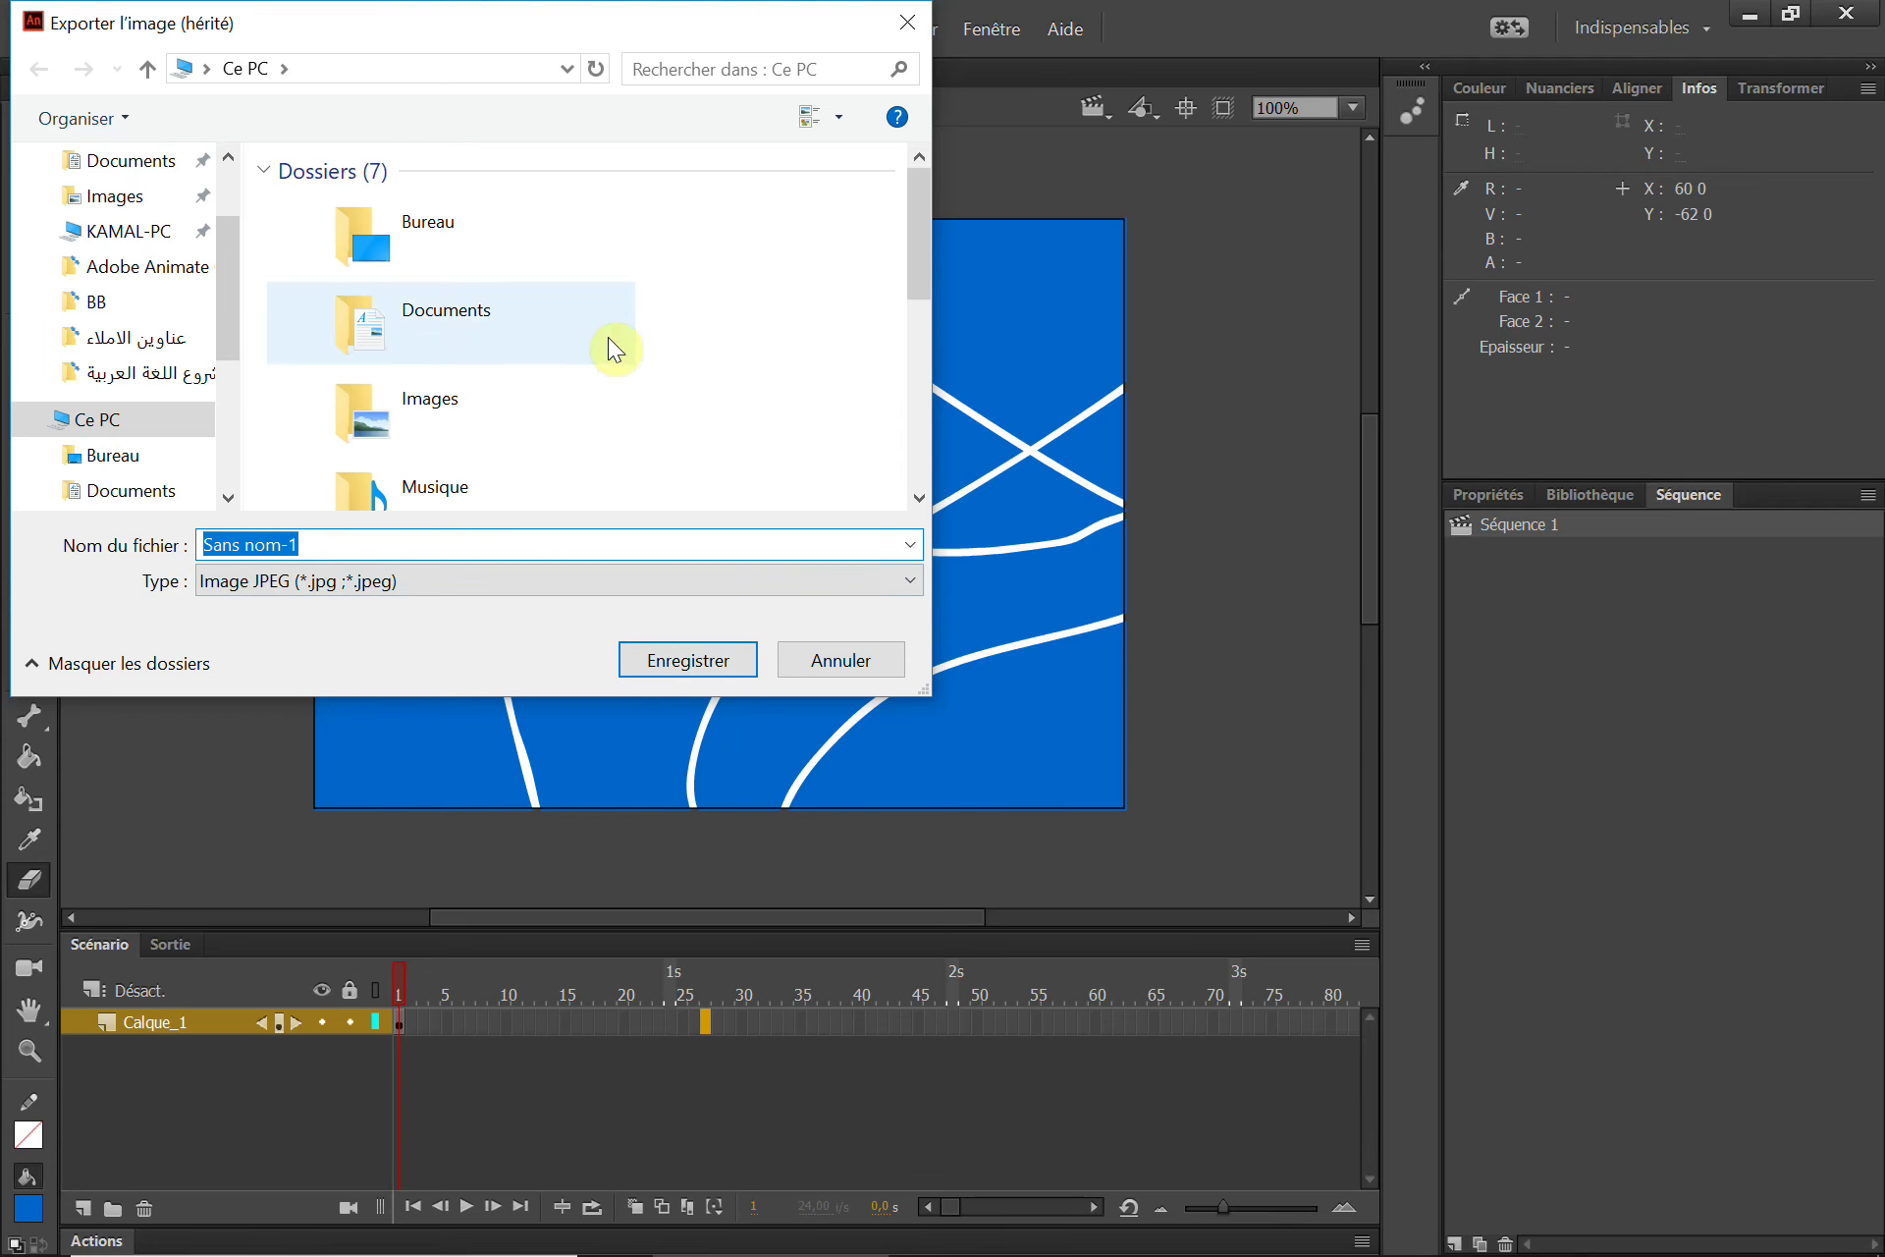
click(842, 660)
click(108, 37)
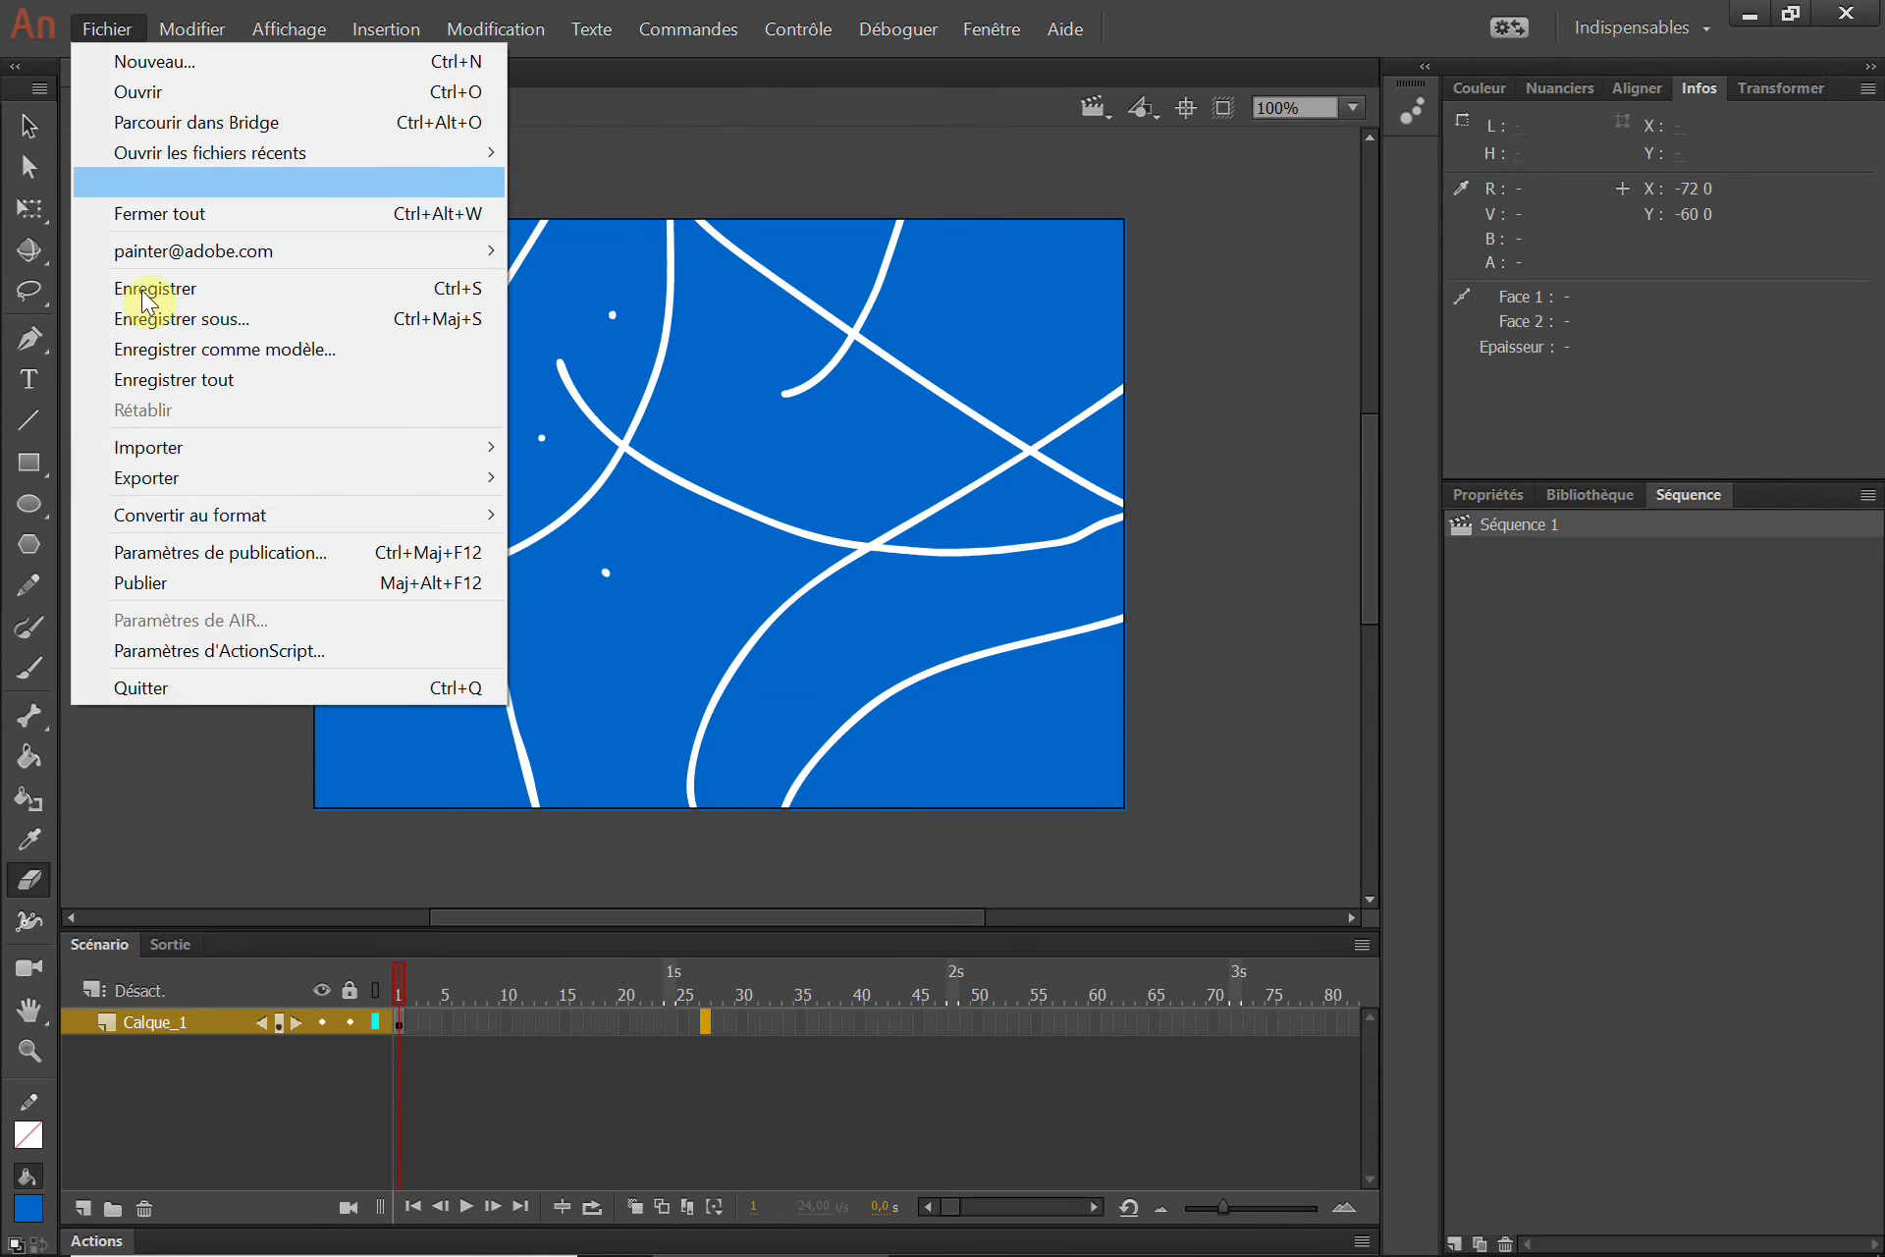
mouse_move(349, 481)
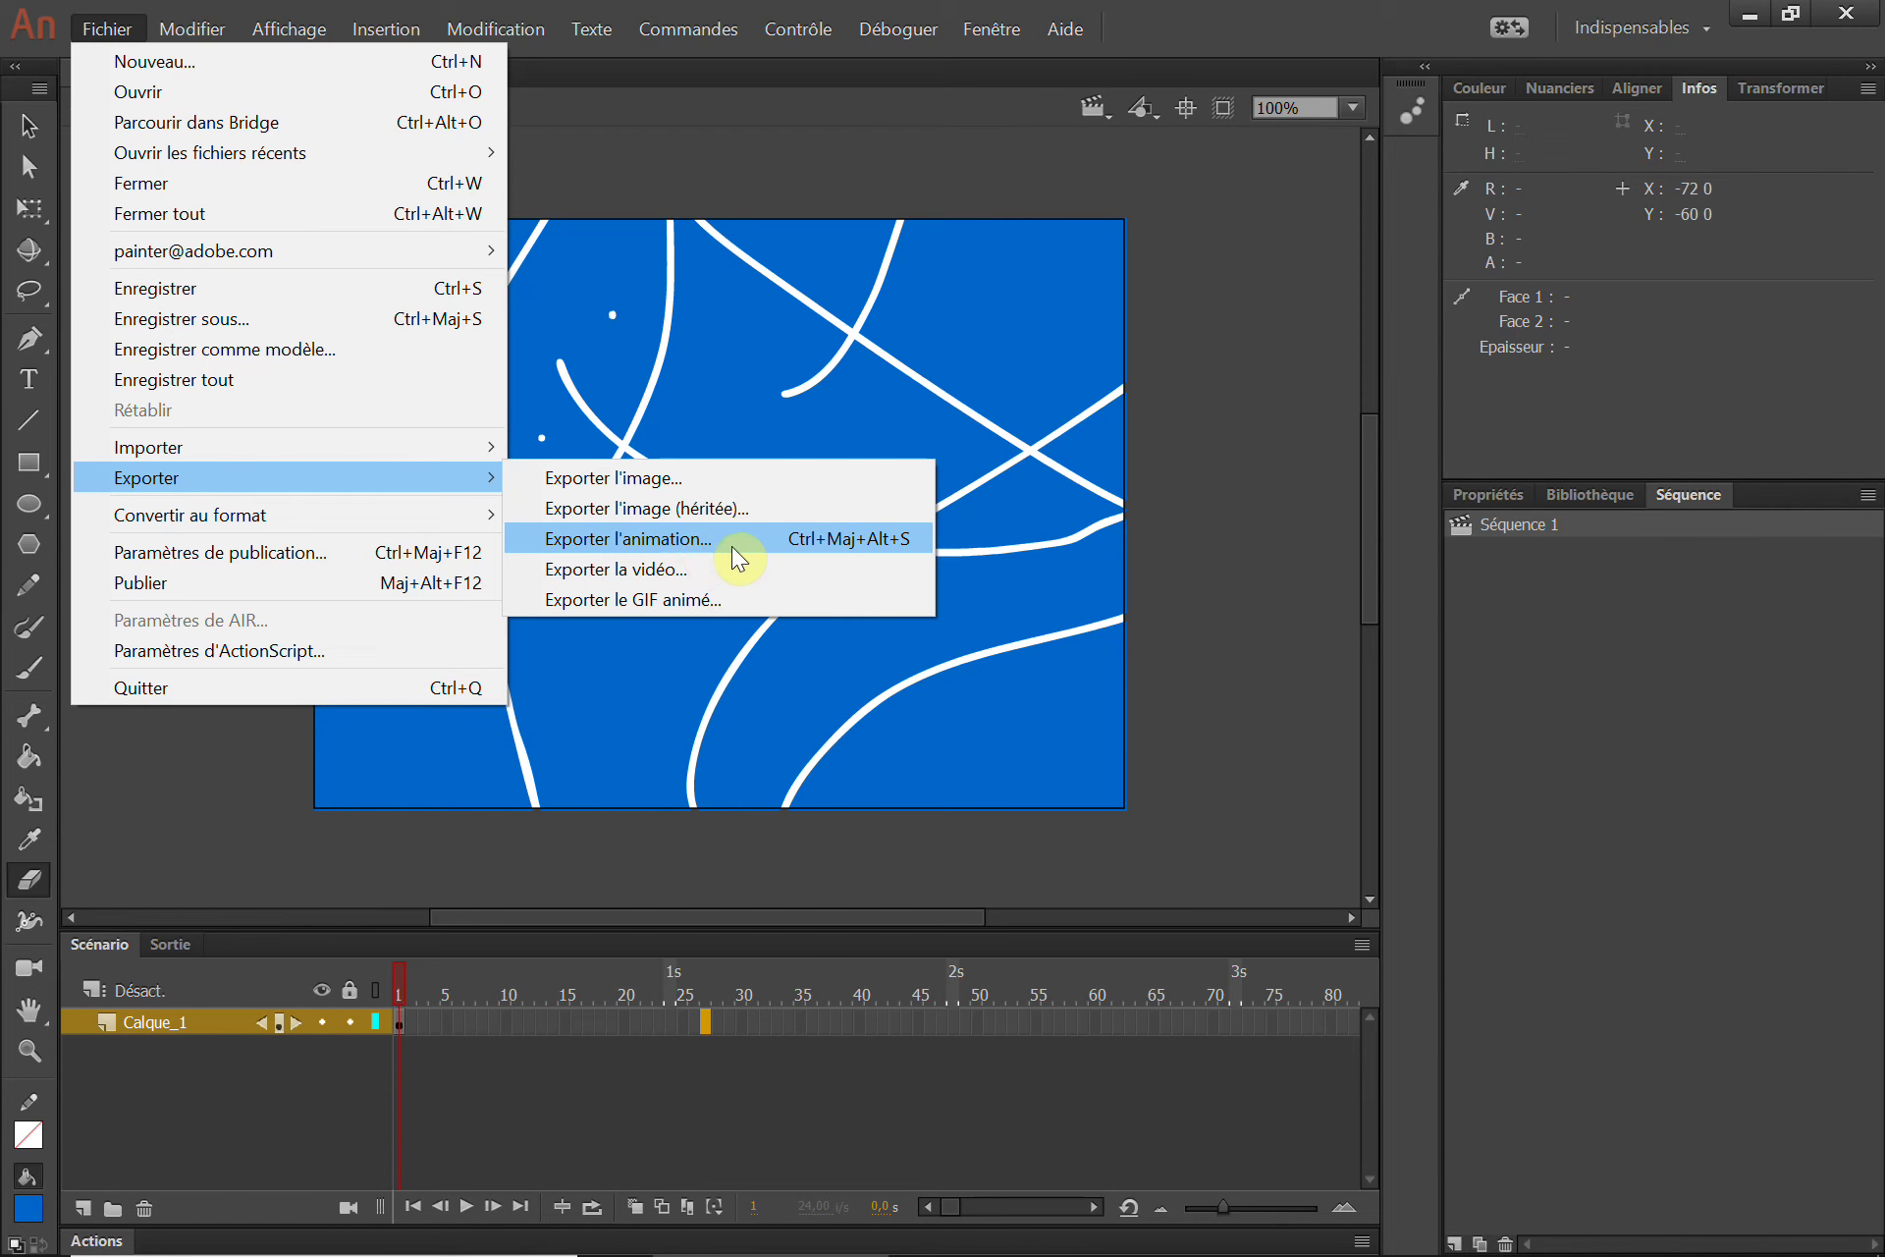
Save the animation as an SWF (*.swf) file named Sans nom-1
click(804, 540)
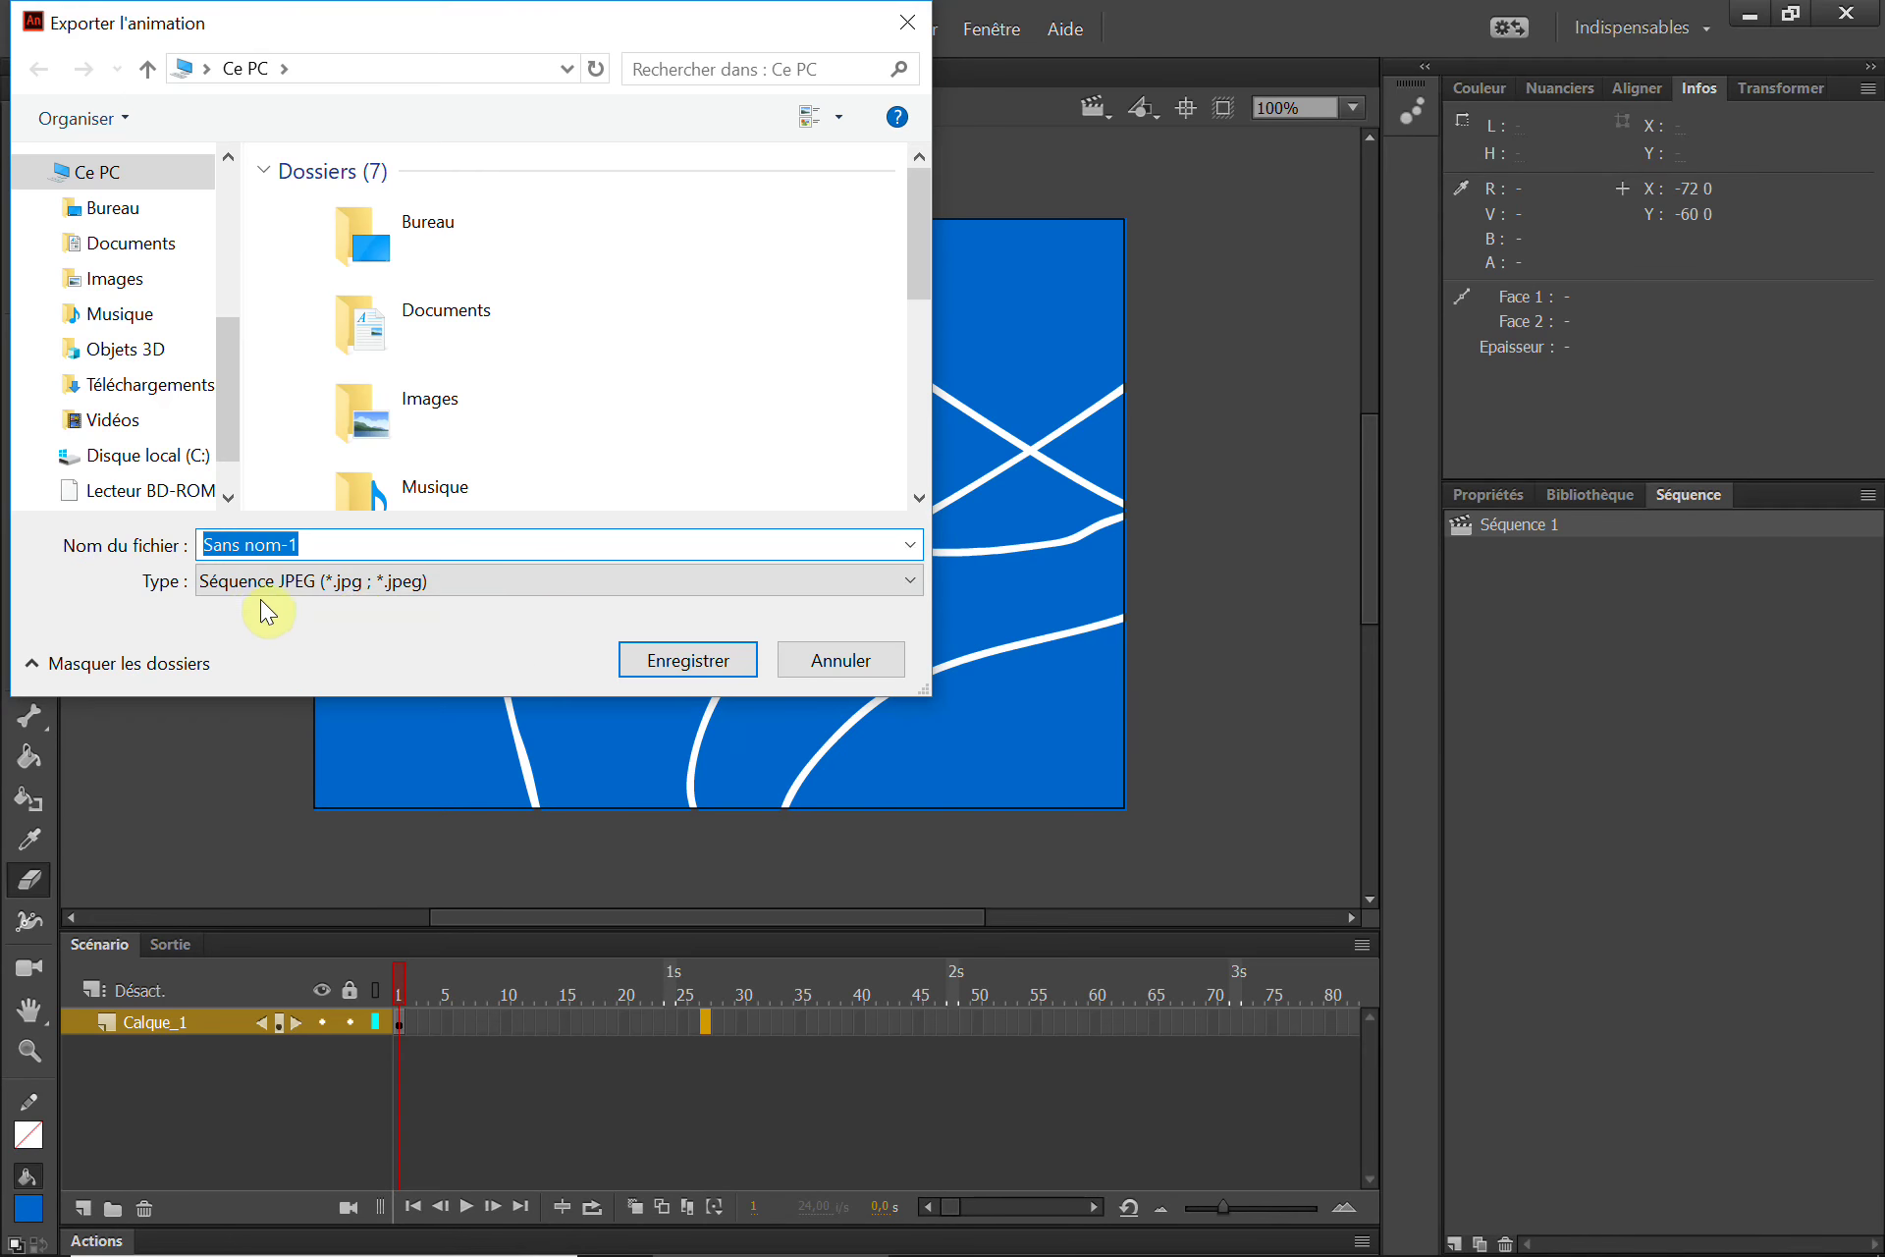
click(300, 589)
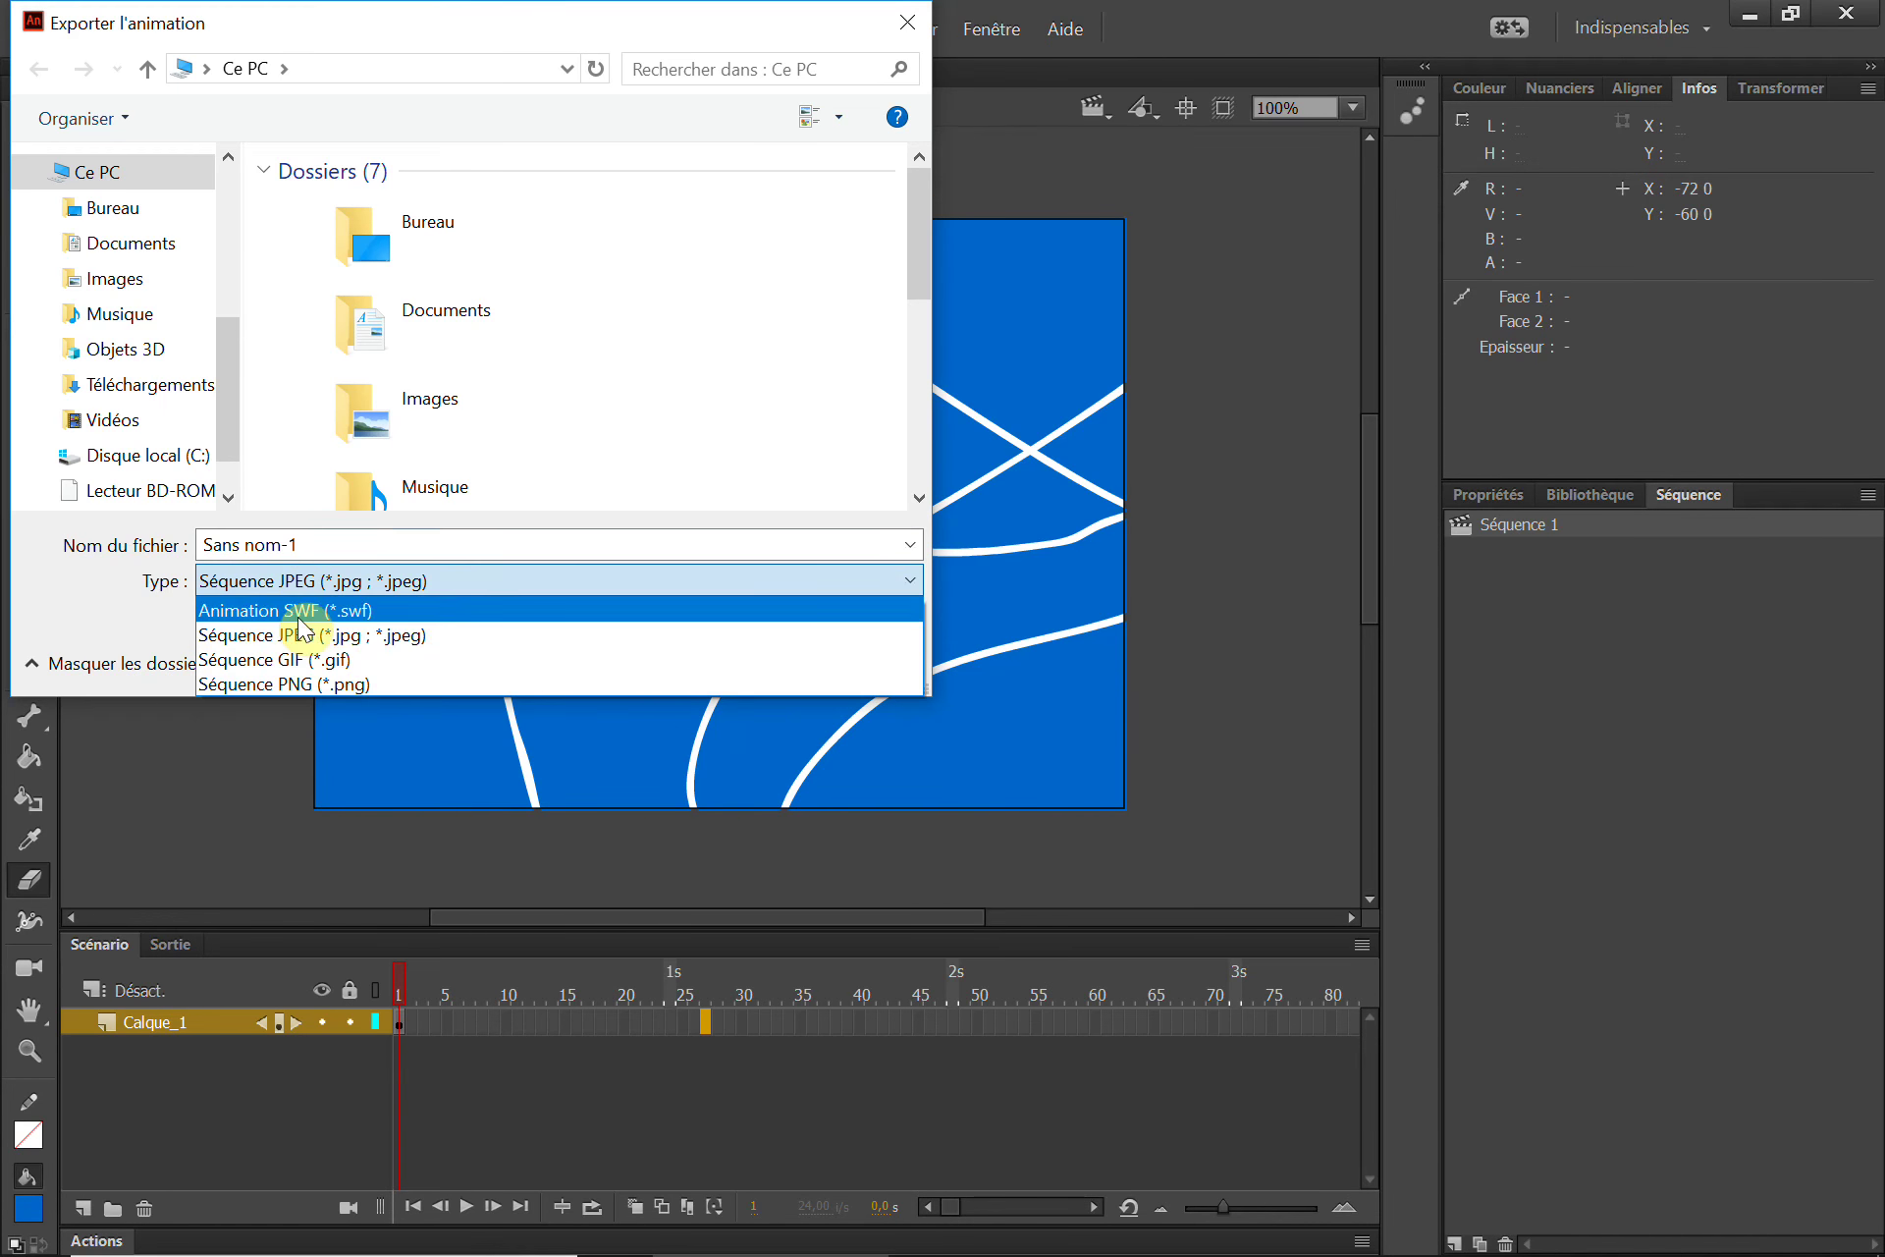
click(361, 611)
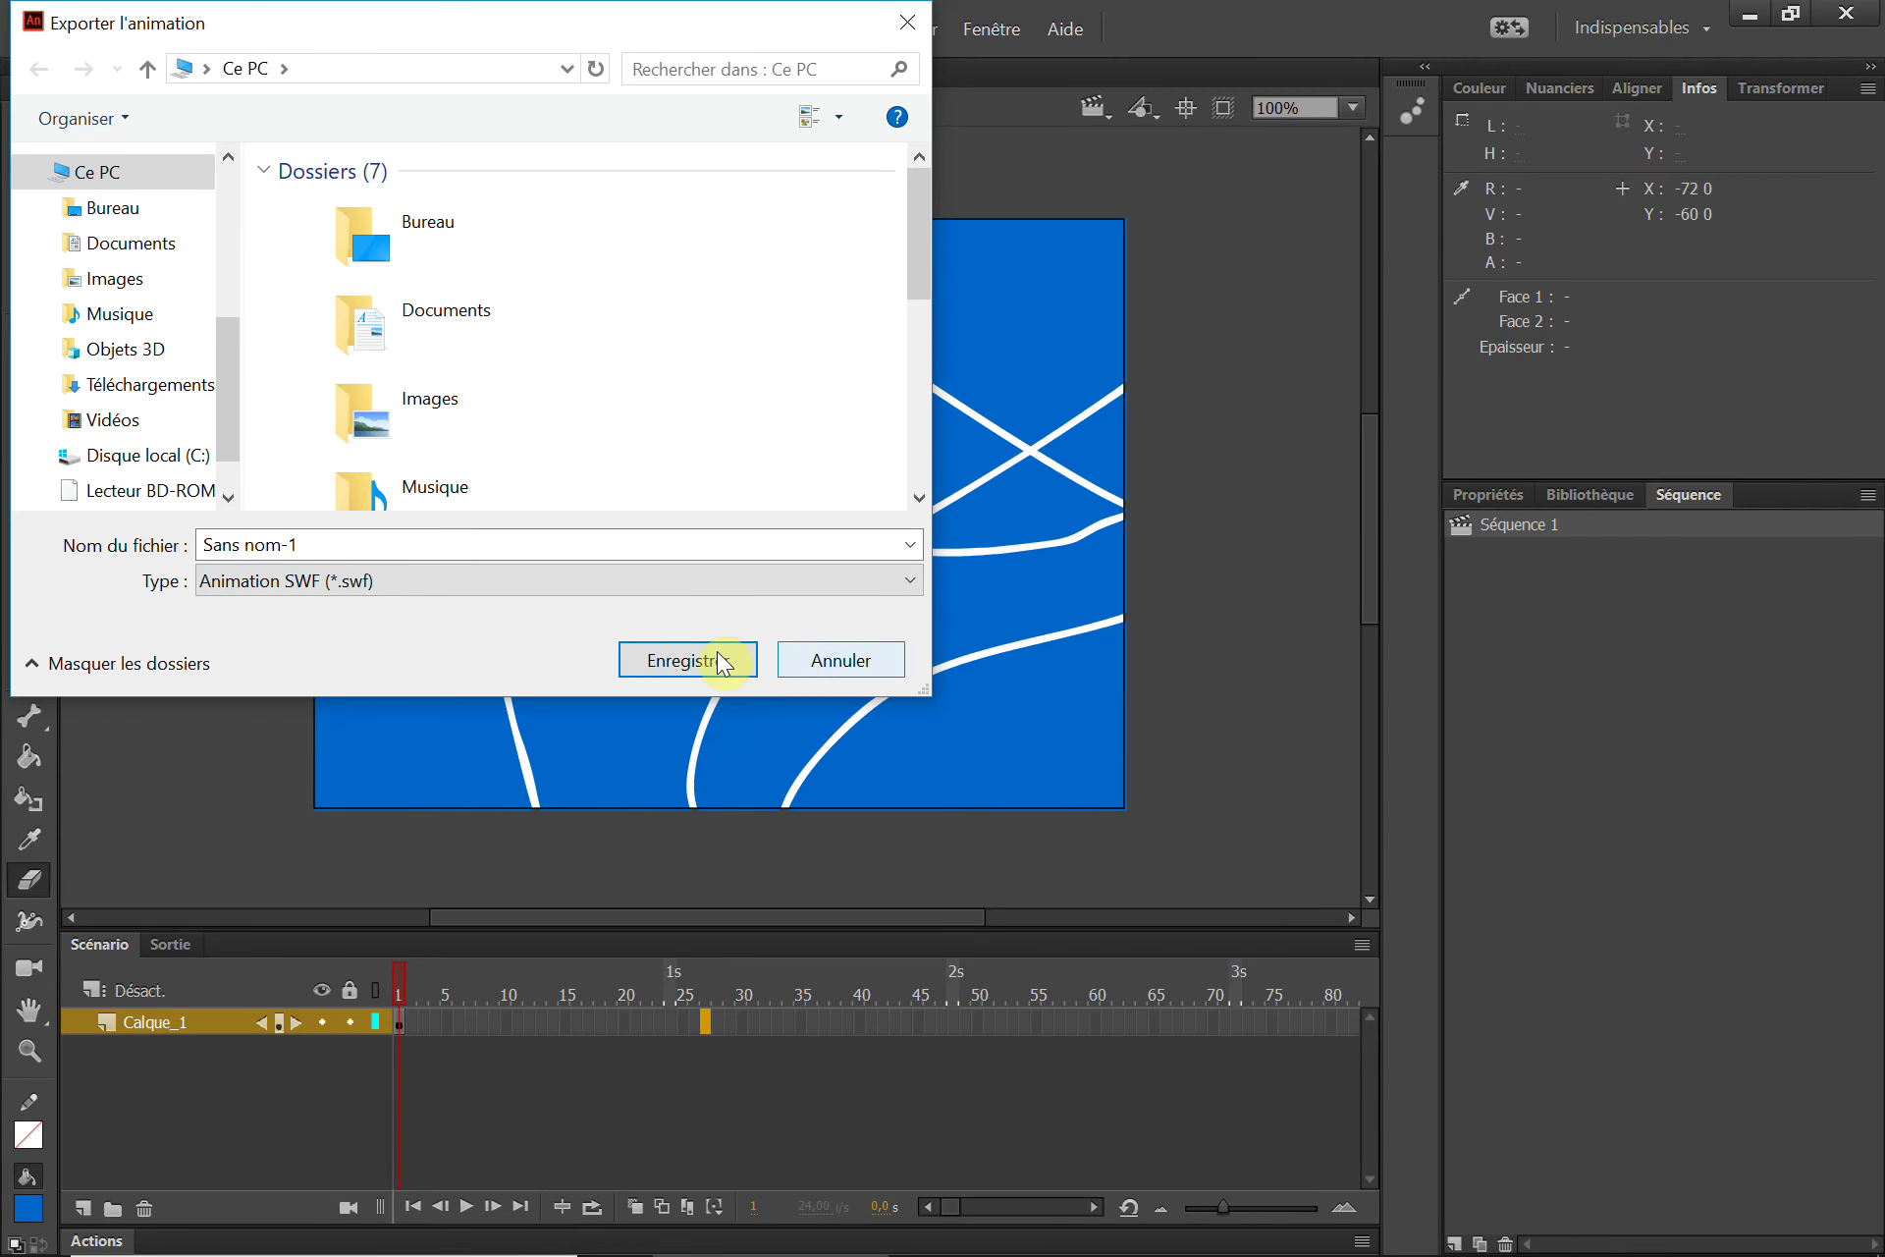
click(802, 666)
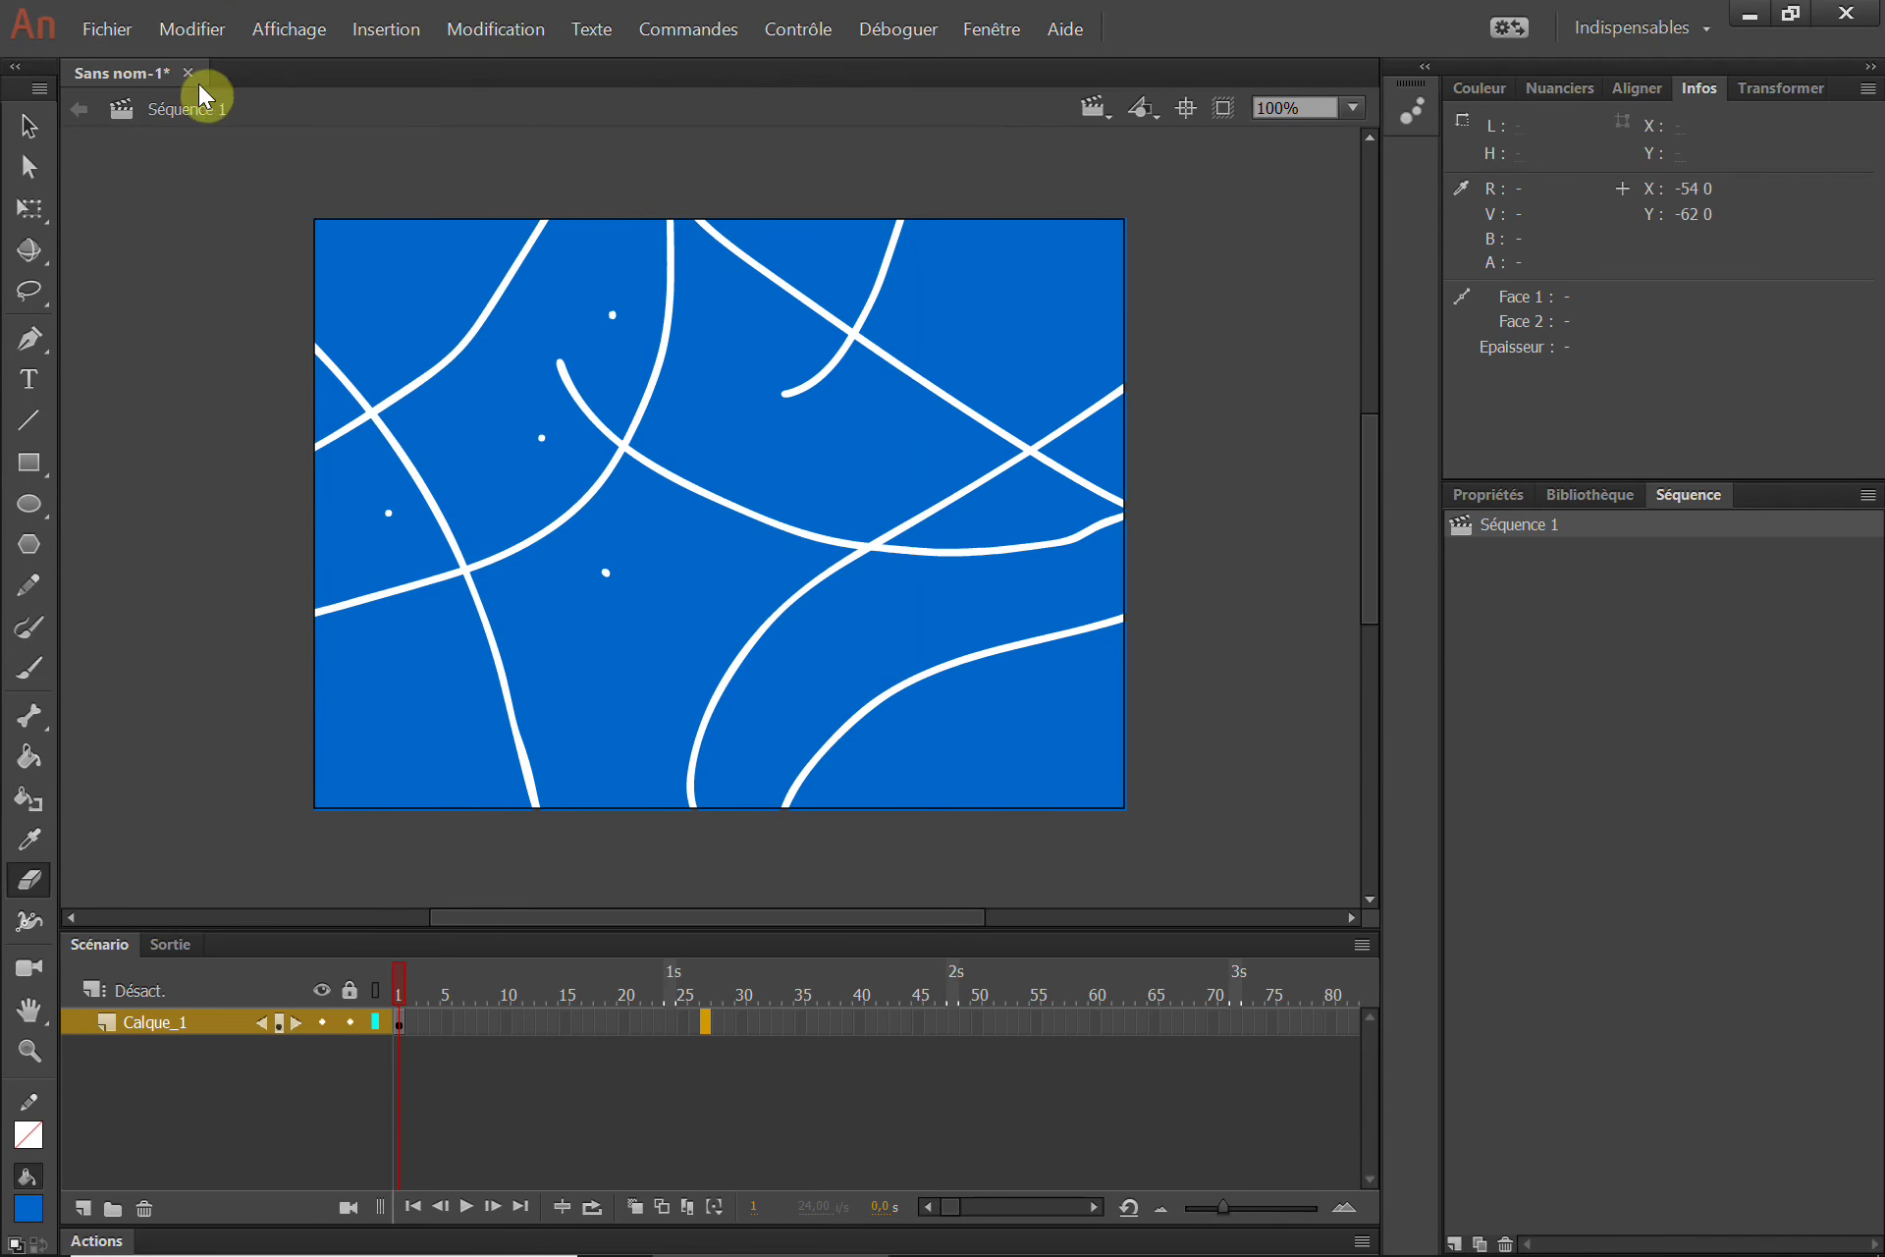
click(106, 28)
mouse_move(275, 487)
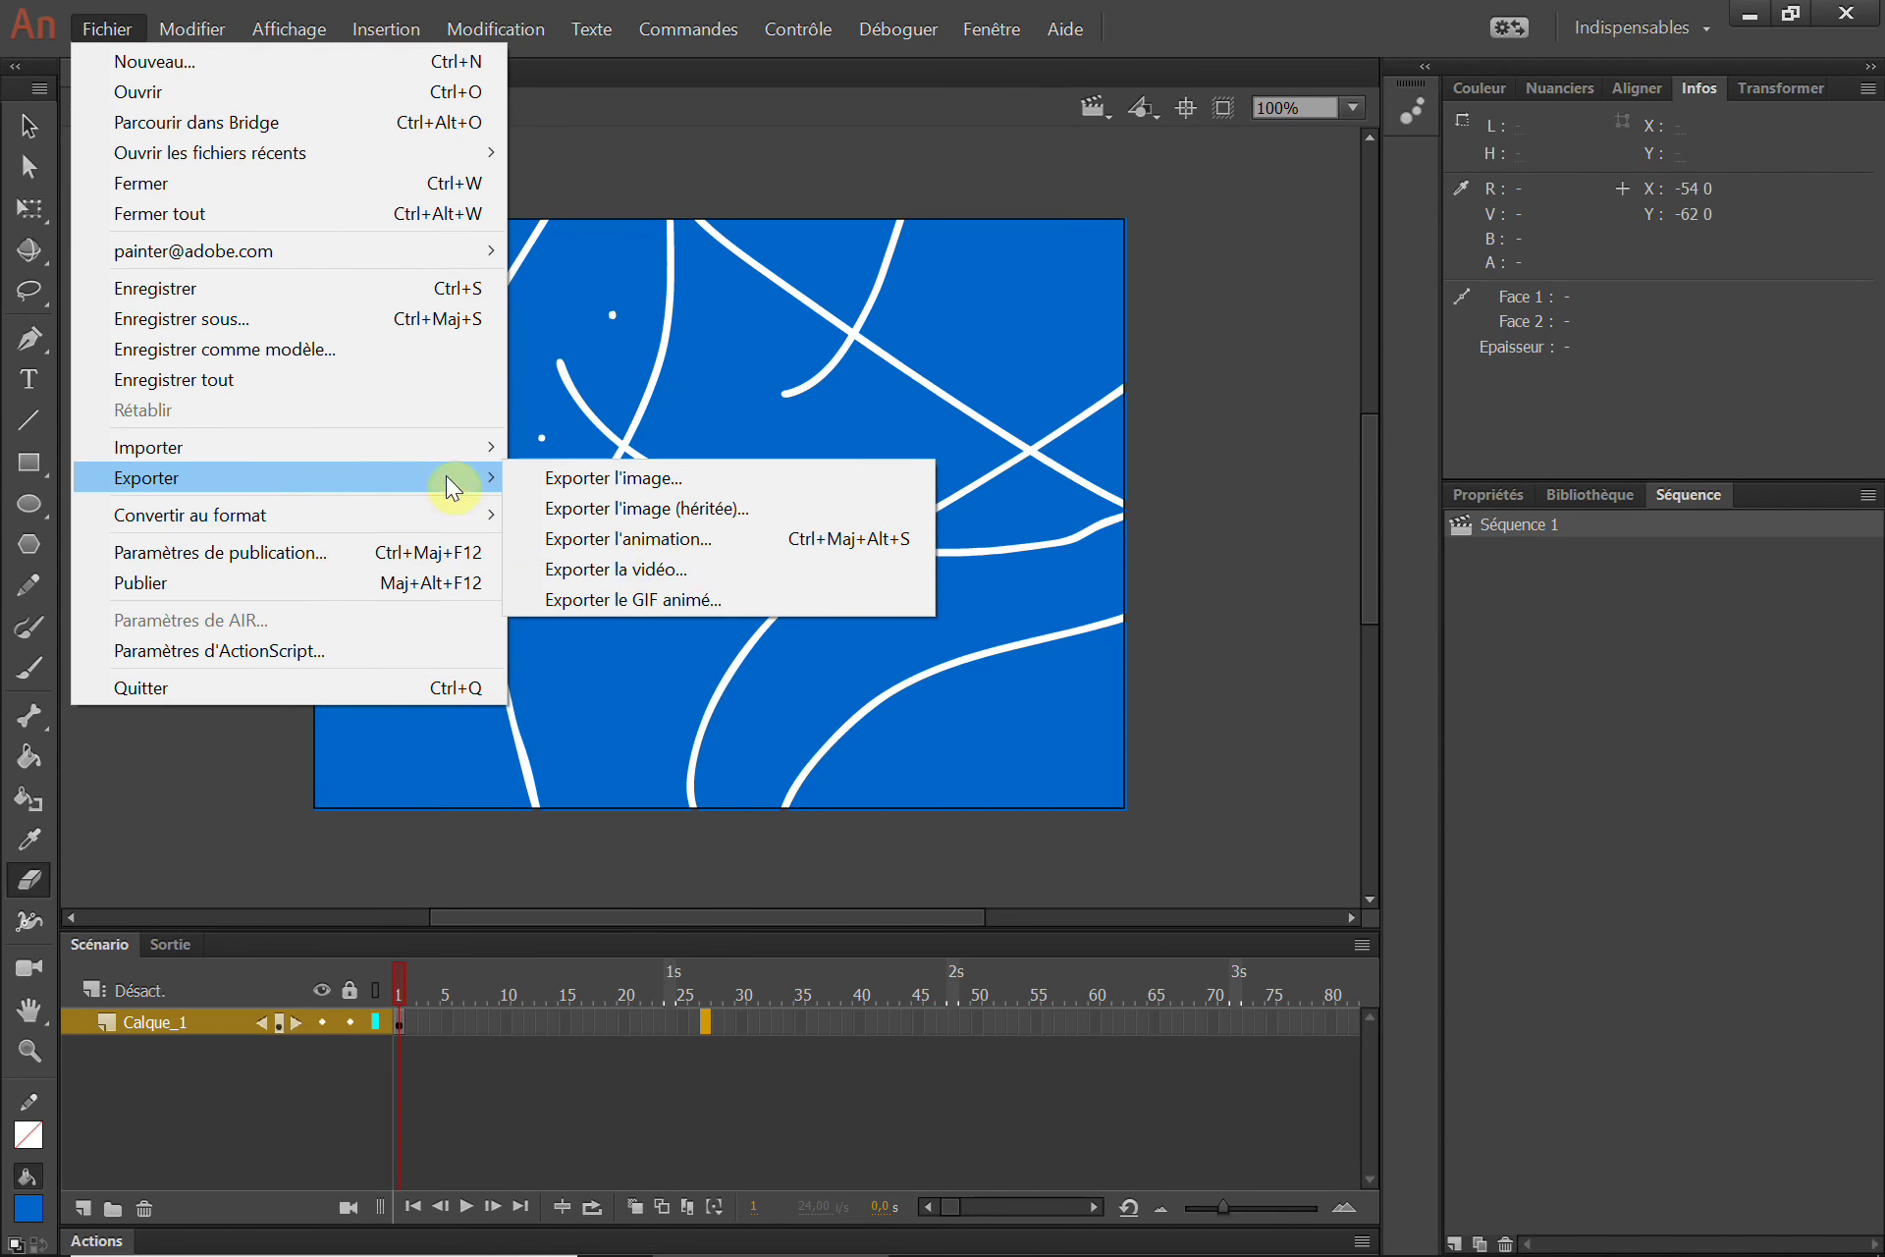
click(667, 580)
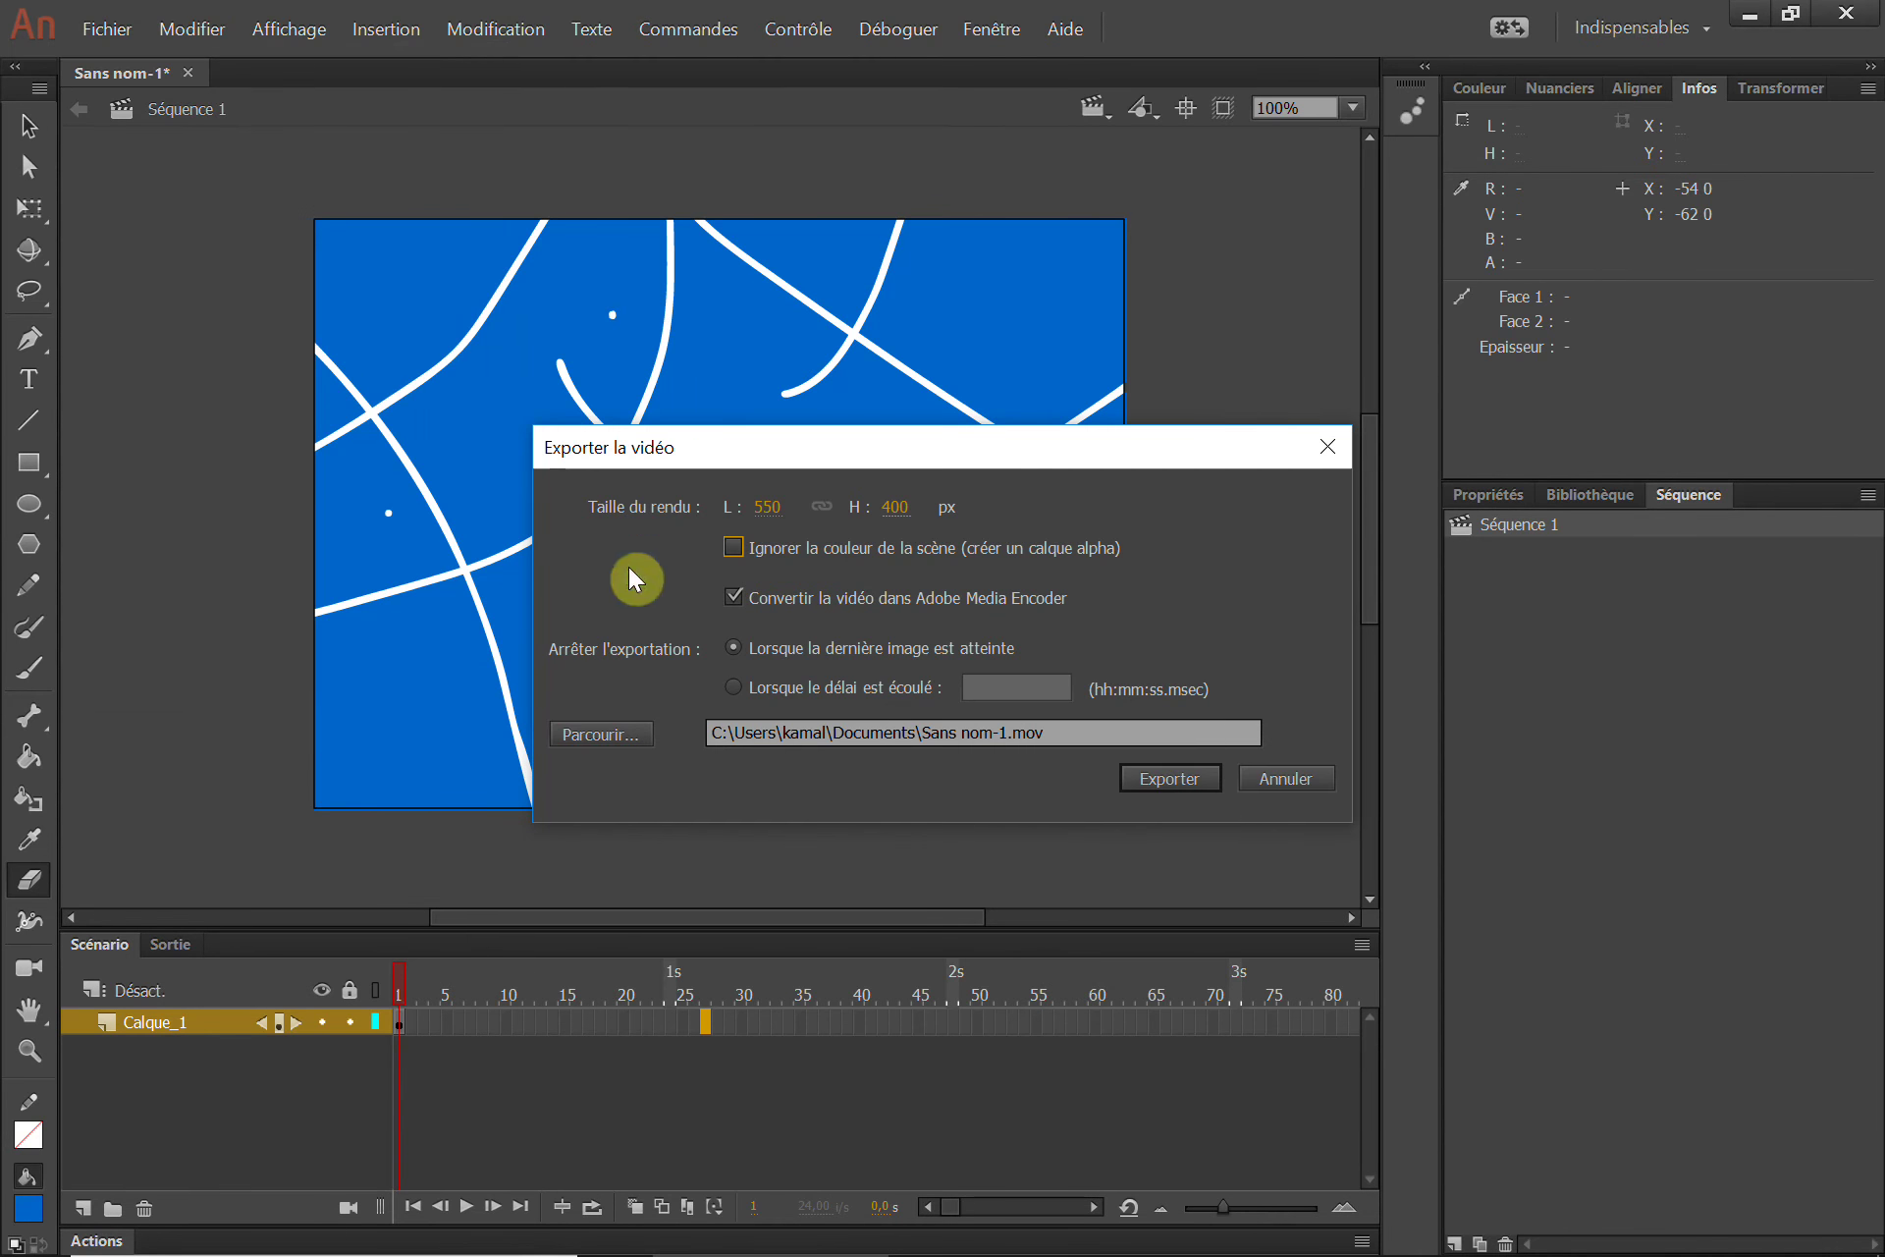
click(1280, 780)
drag(781, 1022, 811, 1024)
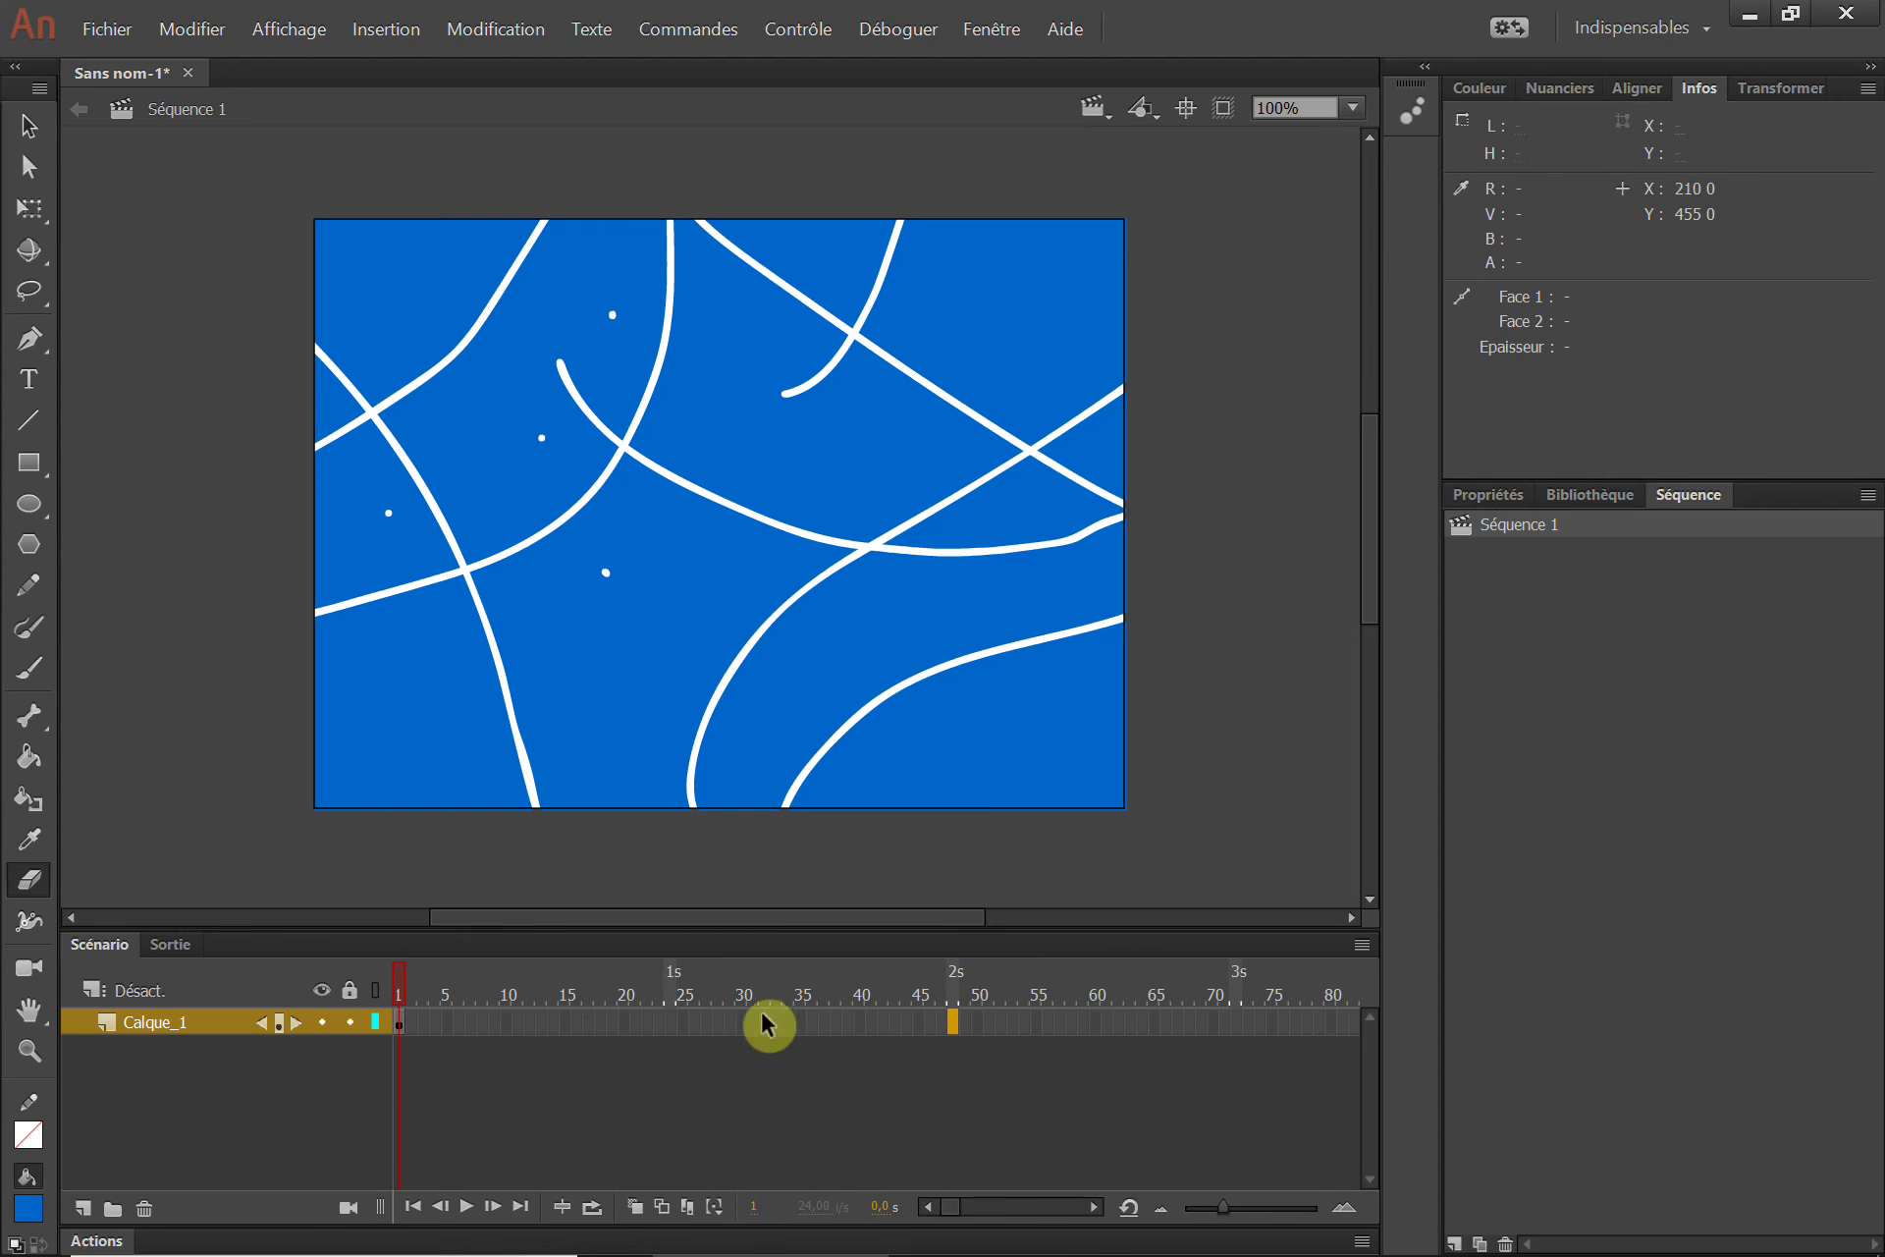
Erase two more white dots on the stage, then show the Export submenu
click(783, 463)
click(876, 648)
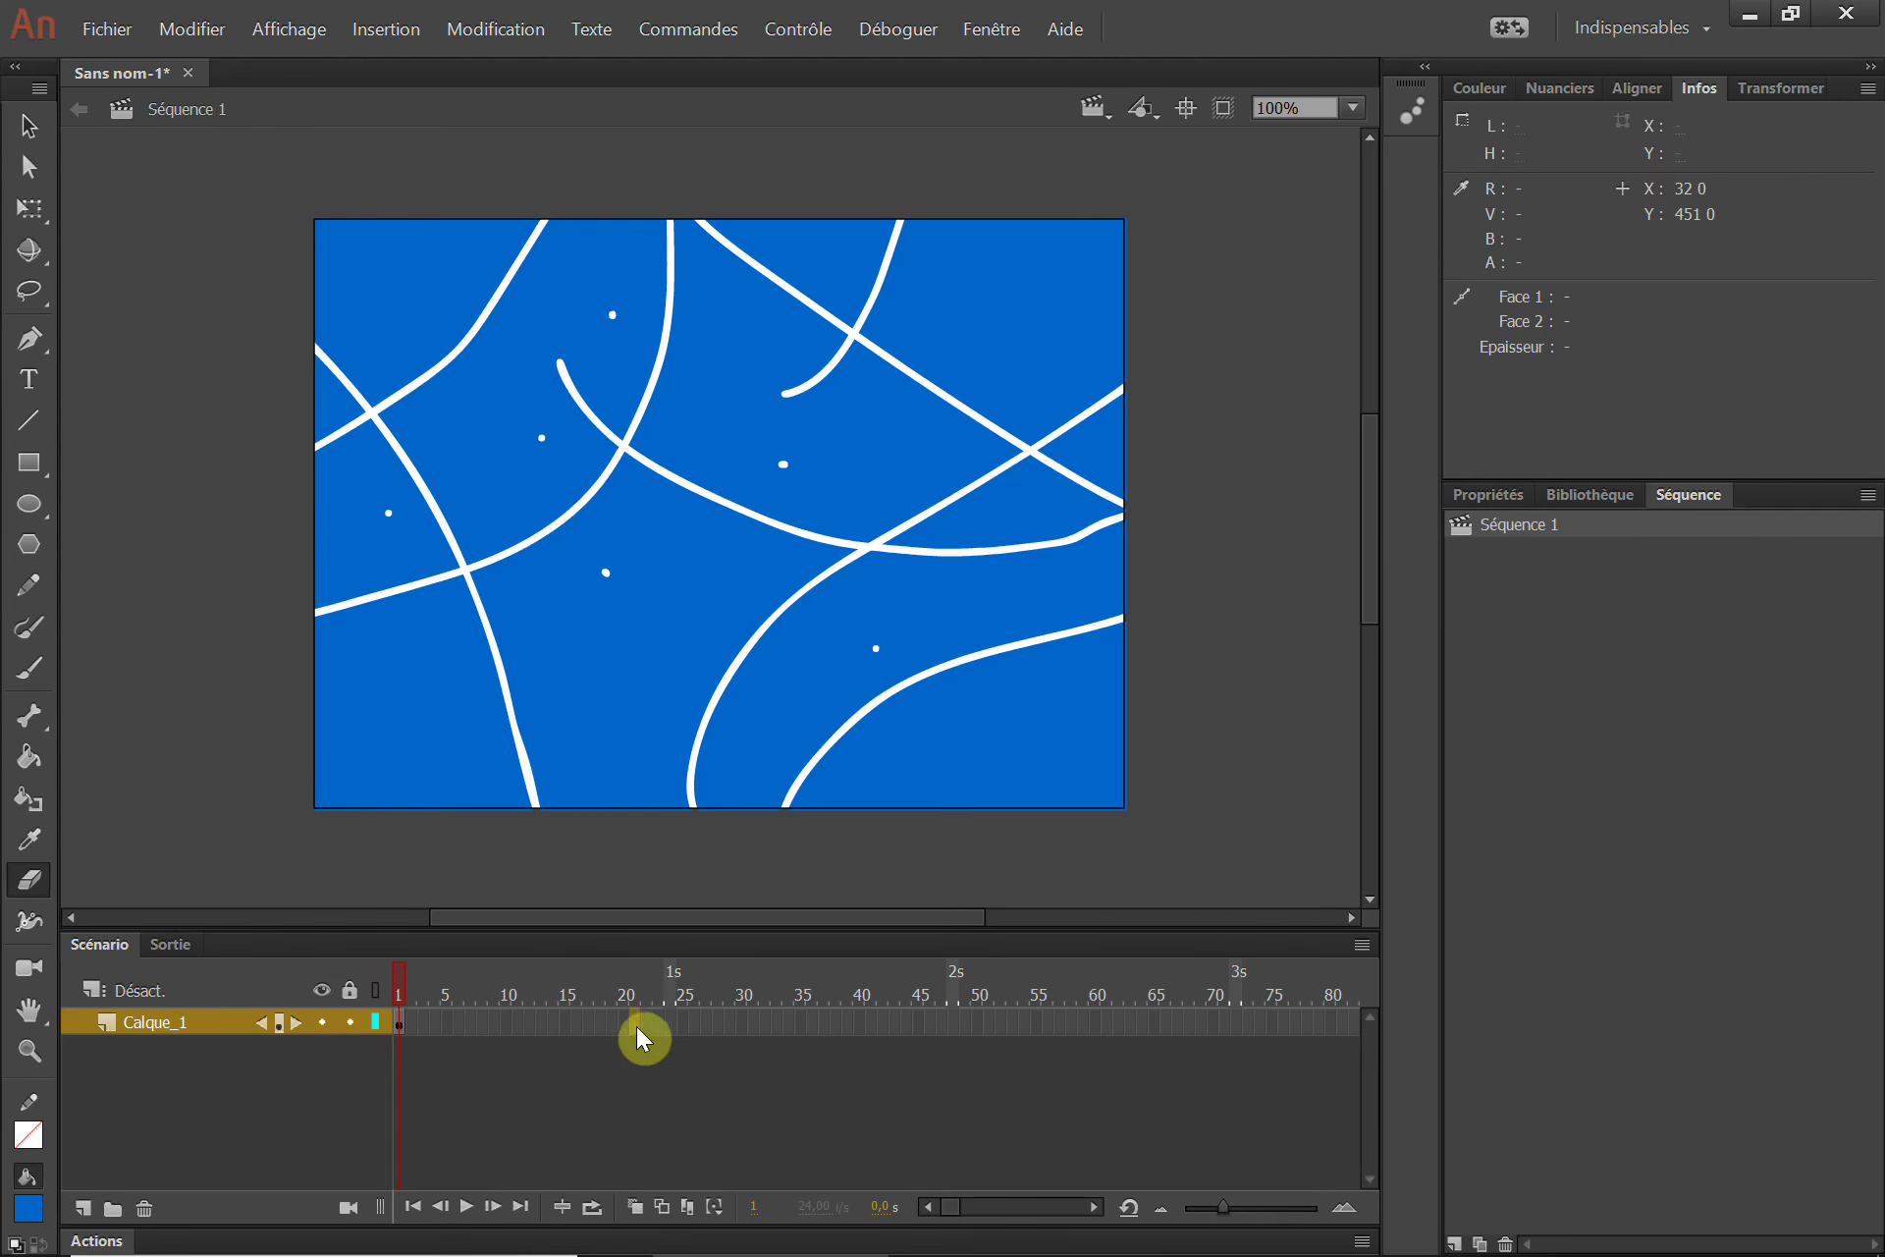
click(108, 29)
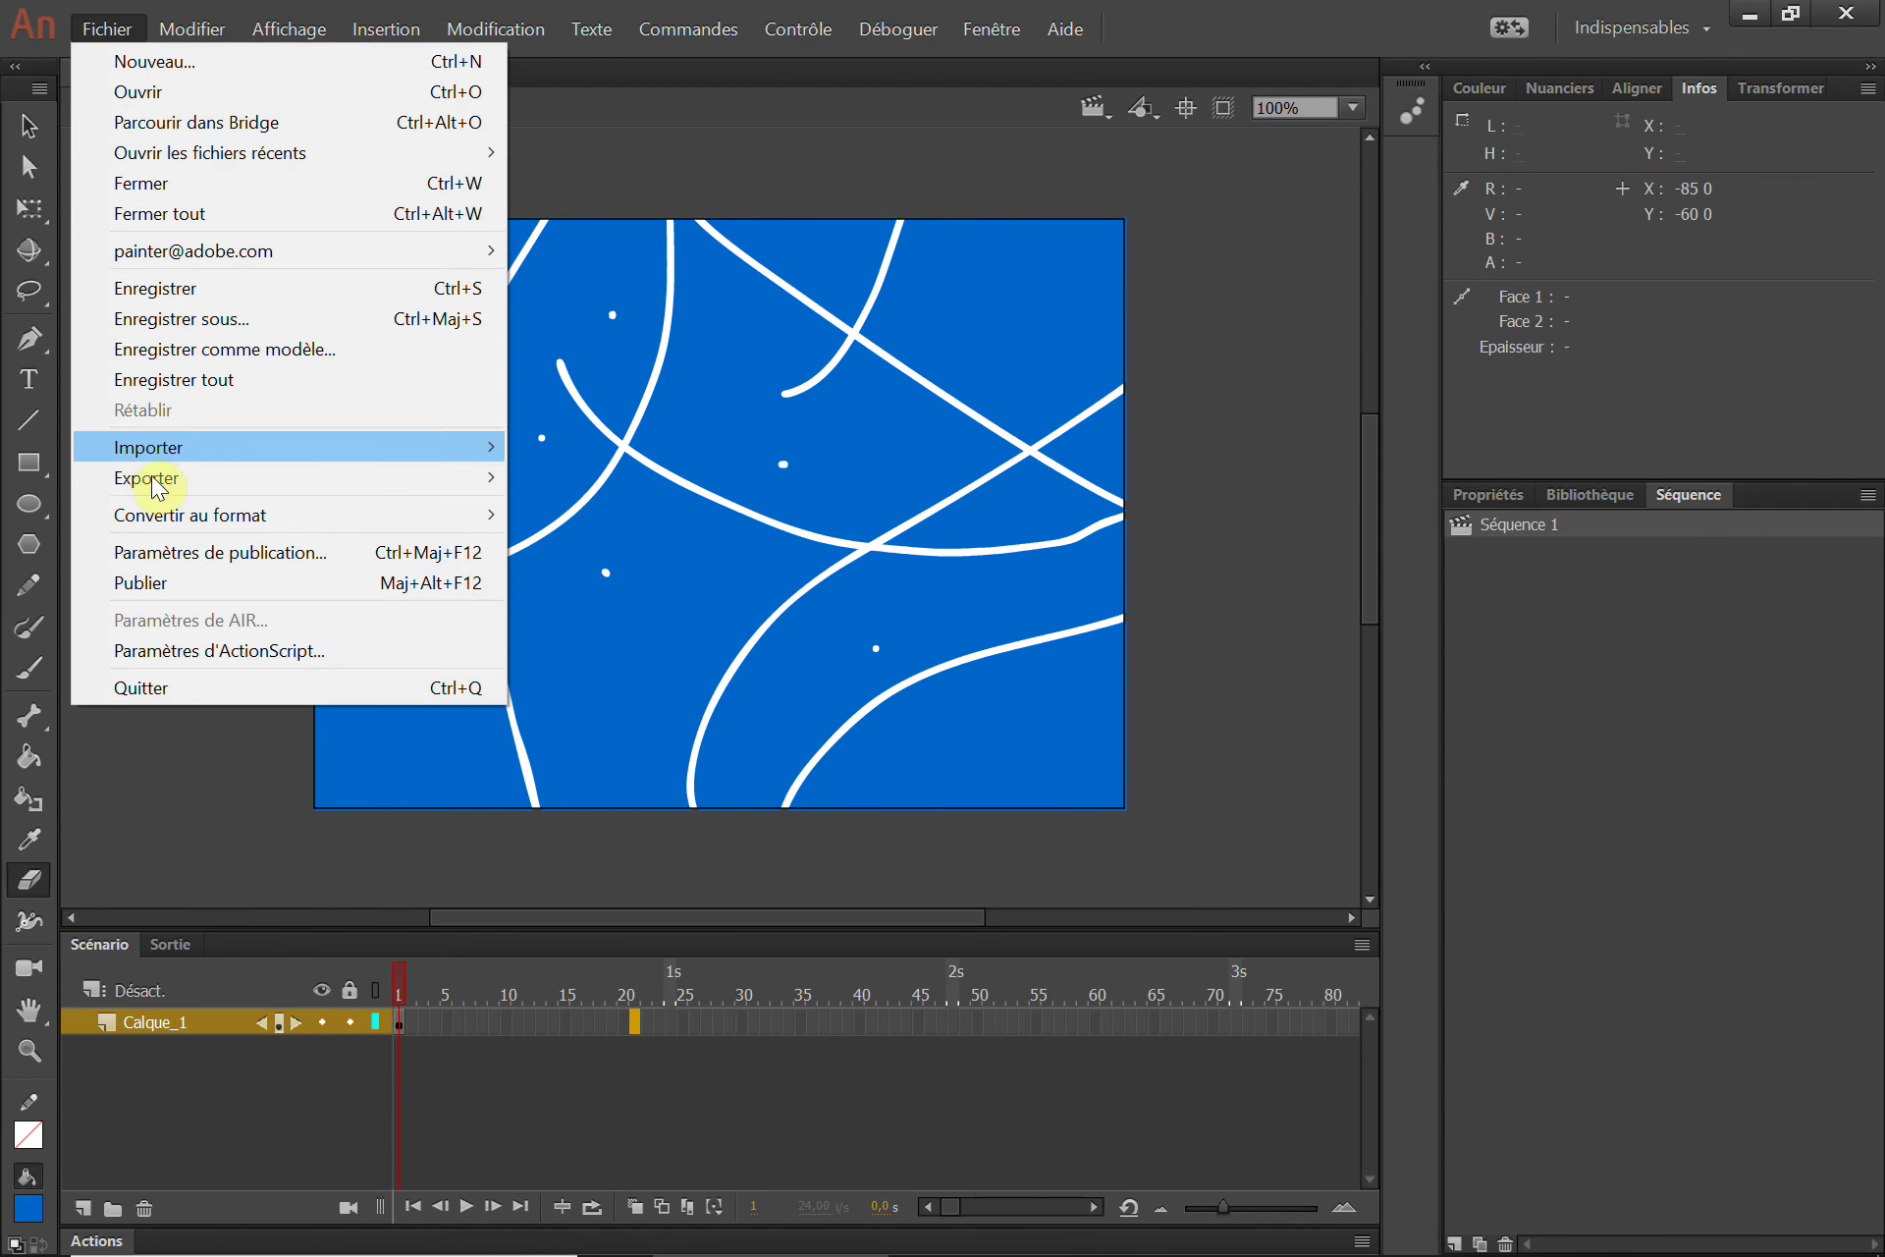
mouse_move(157, 481)
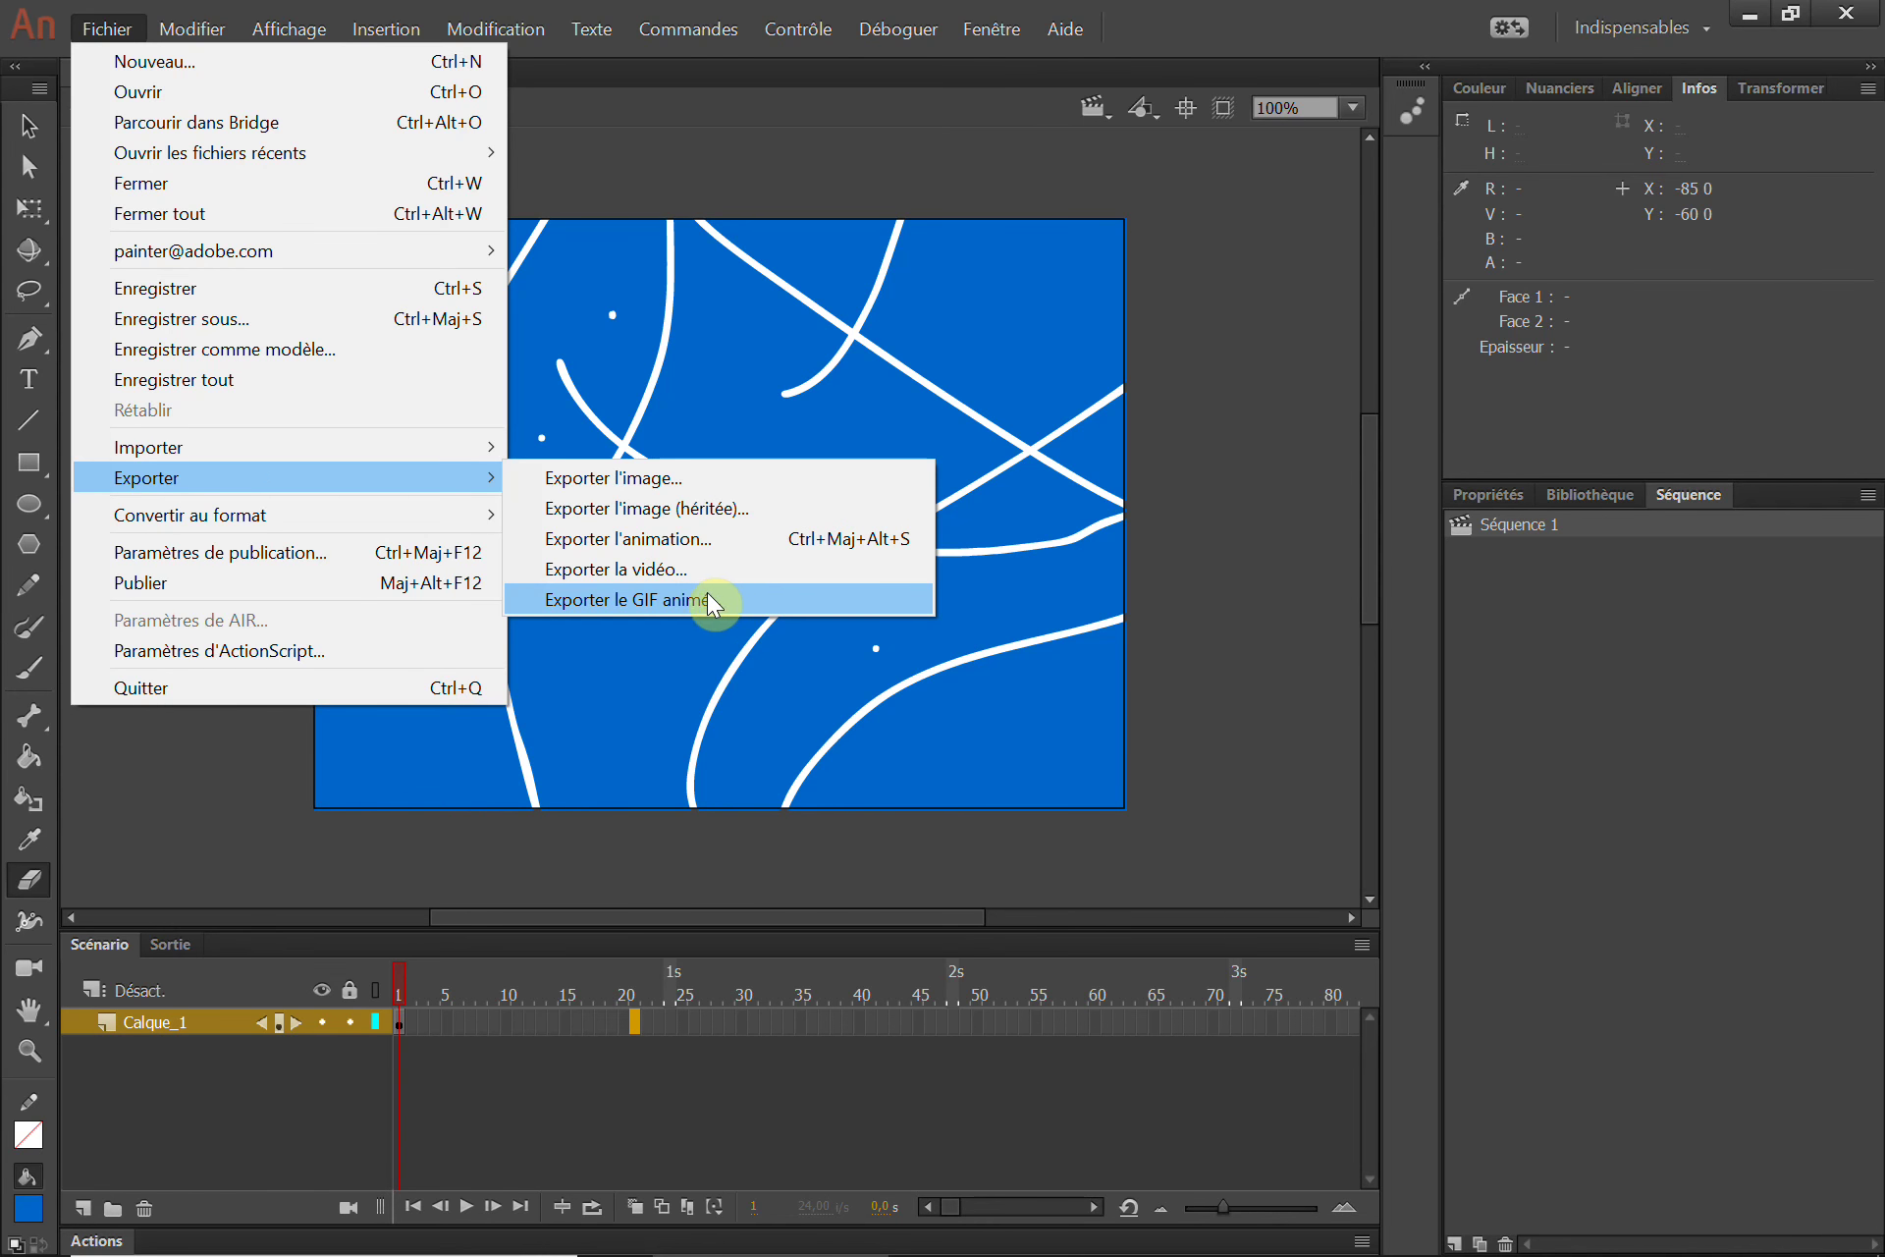
Preview the stage as a 550 × 400 px looping 256-colour animated GIF, then close the dialog
click(430, 1030)
click(93, 42)
mouse_move(241, 480)
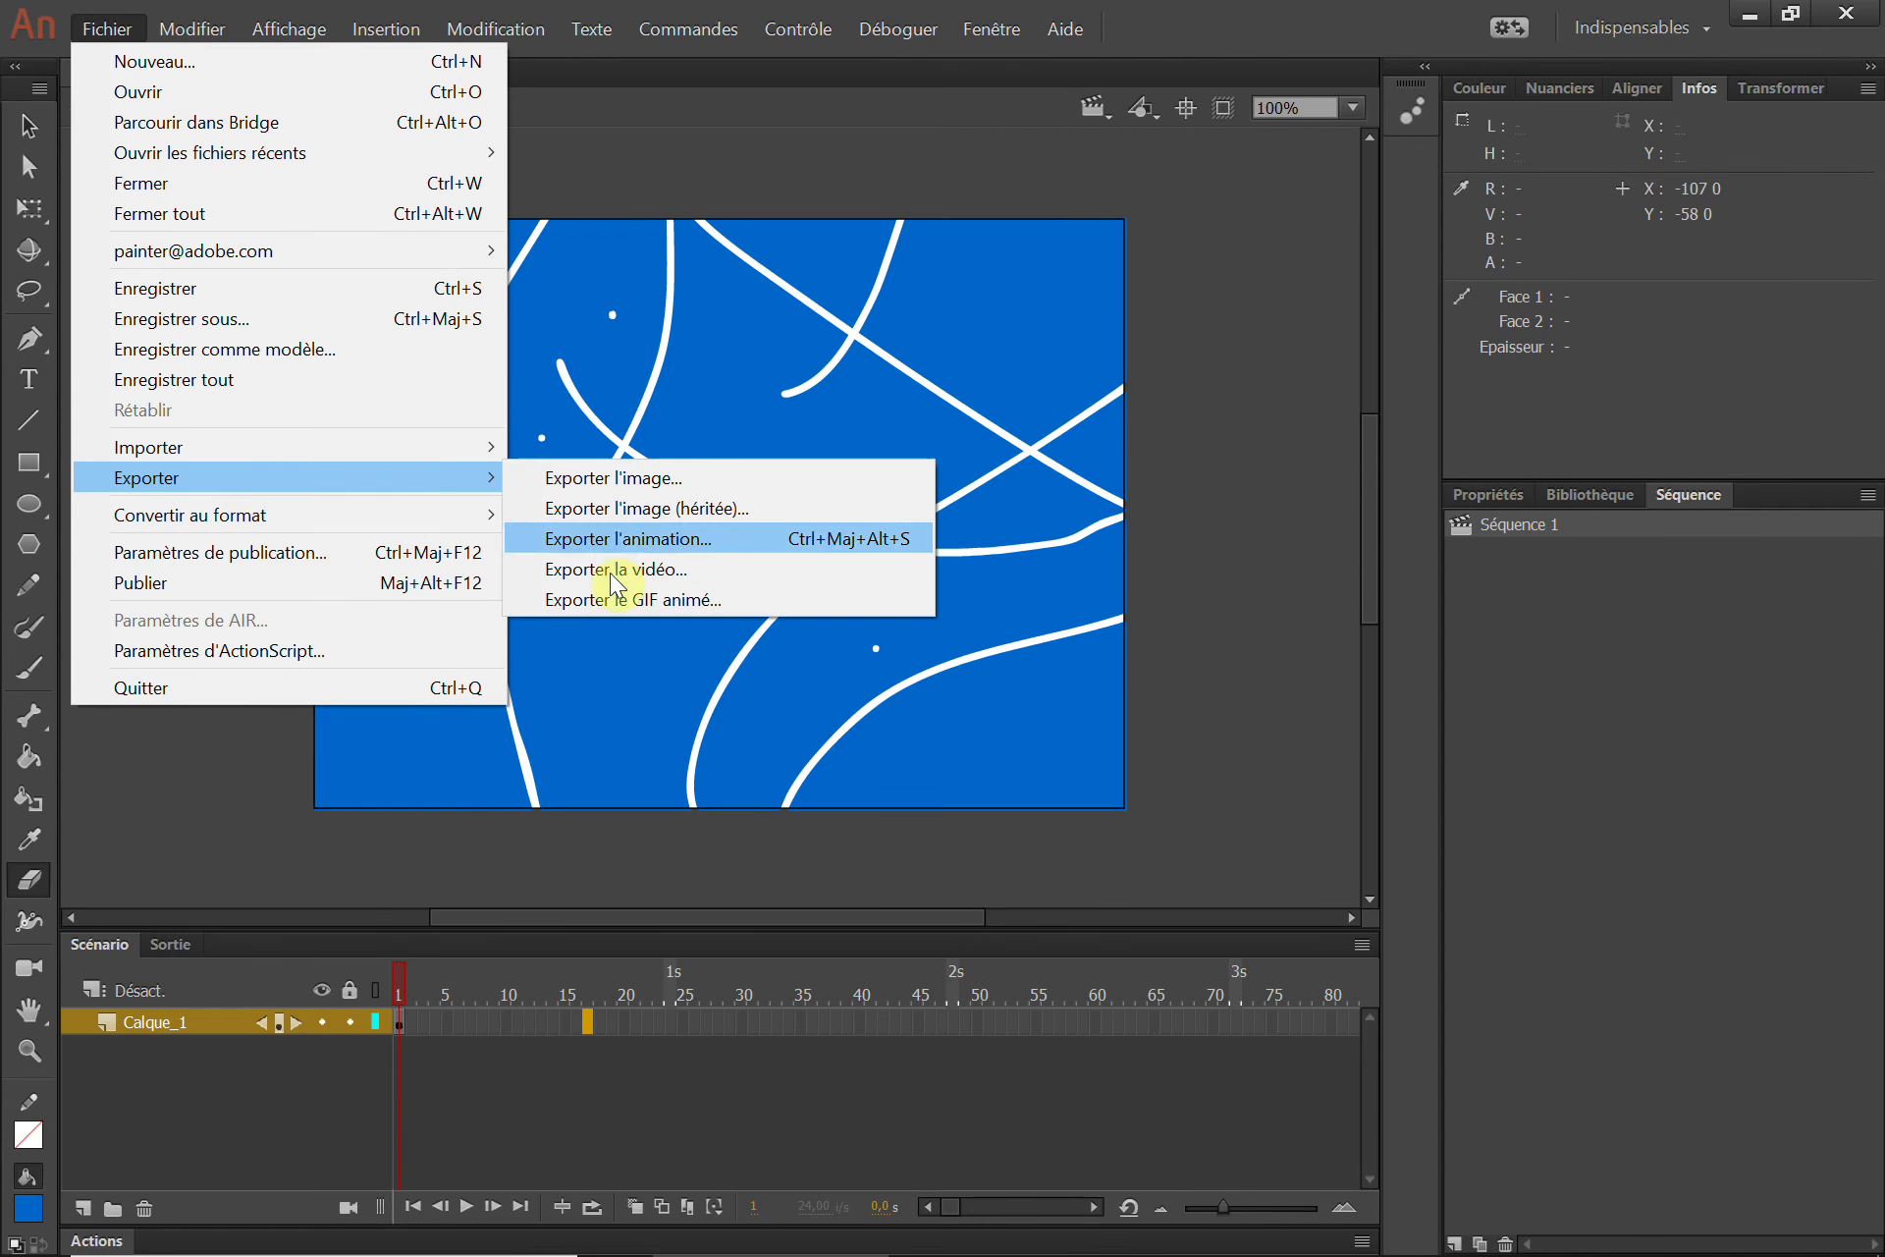
click(623, 601)
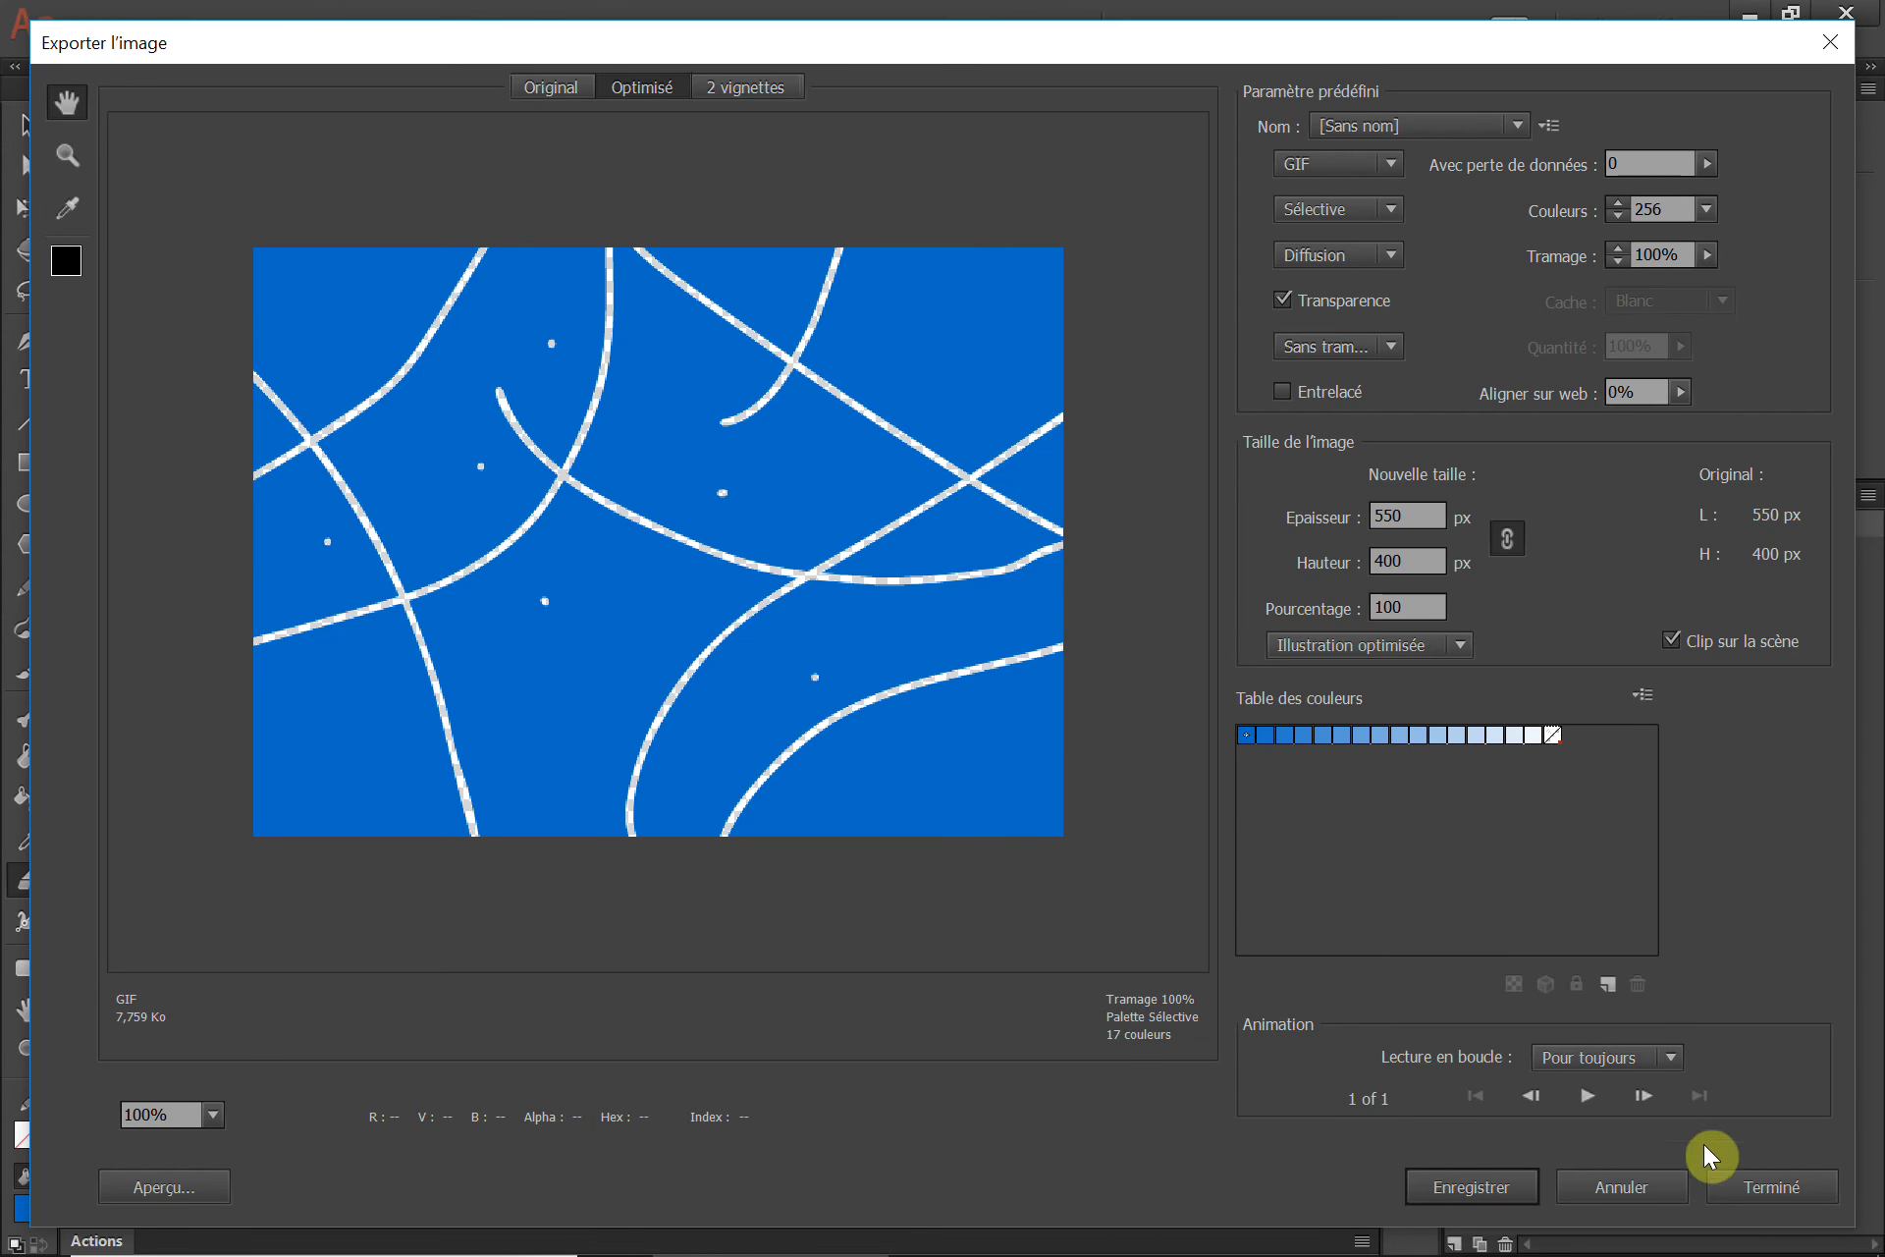
click(1623, 1187)
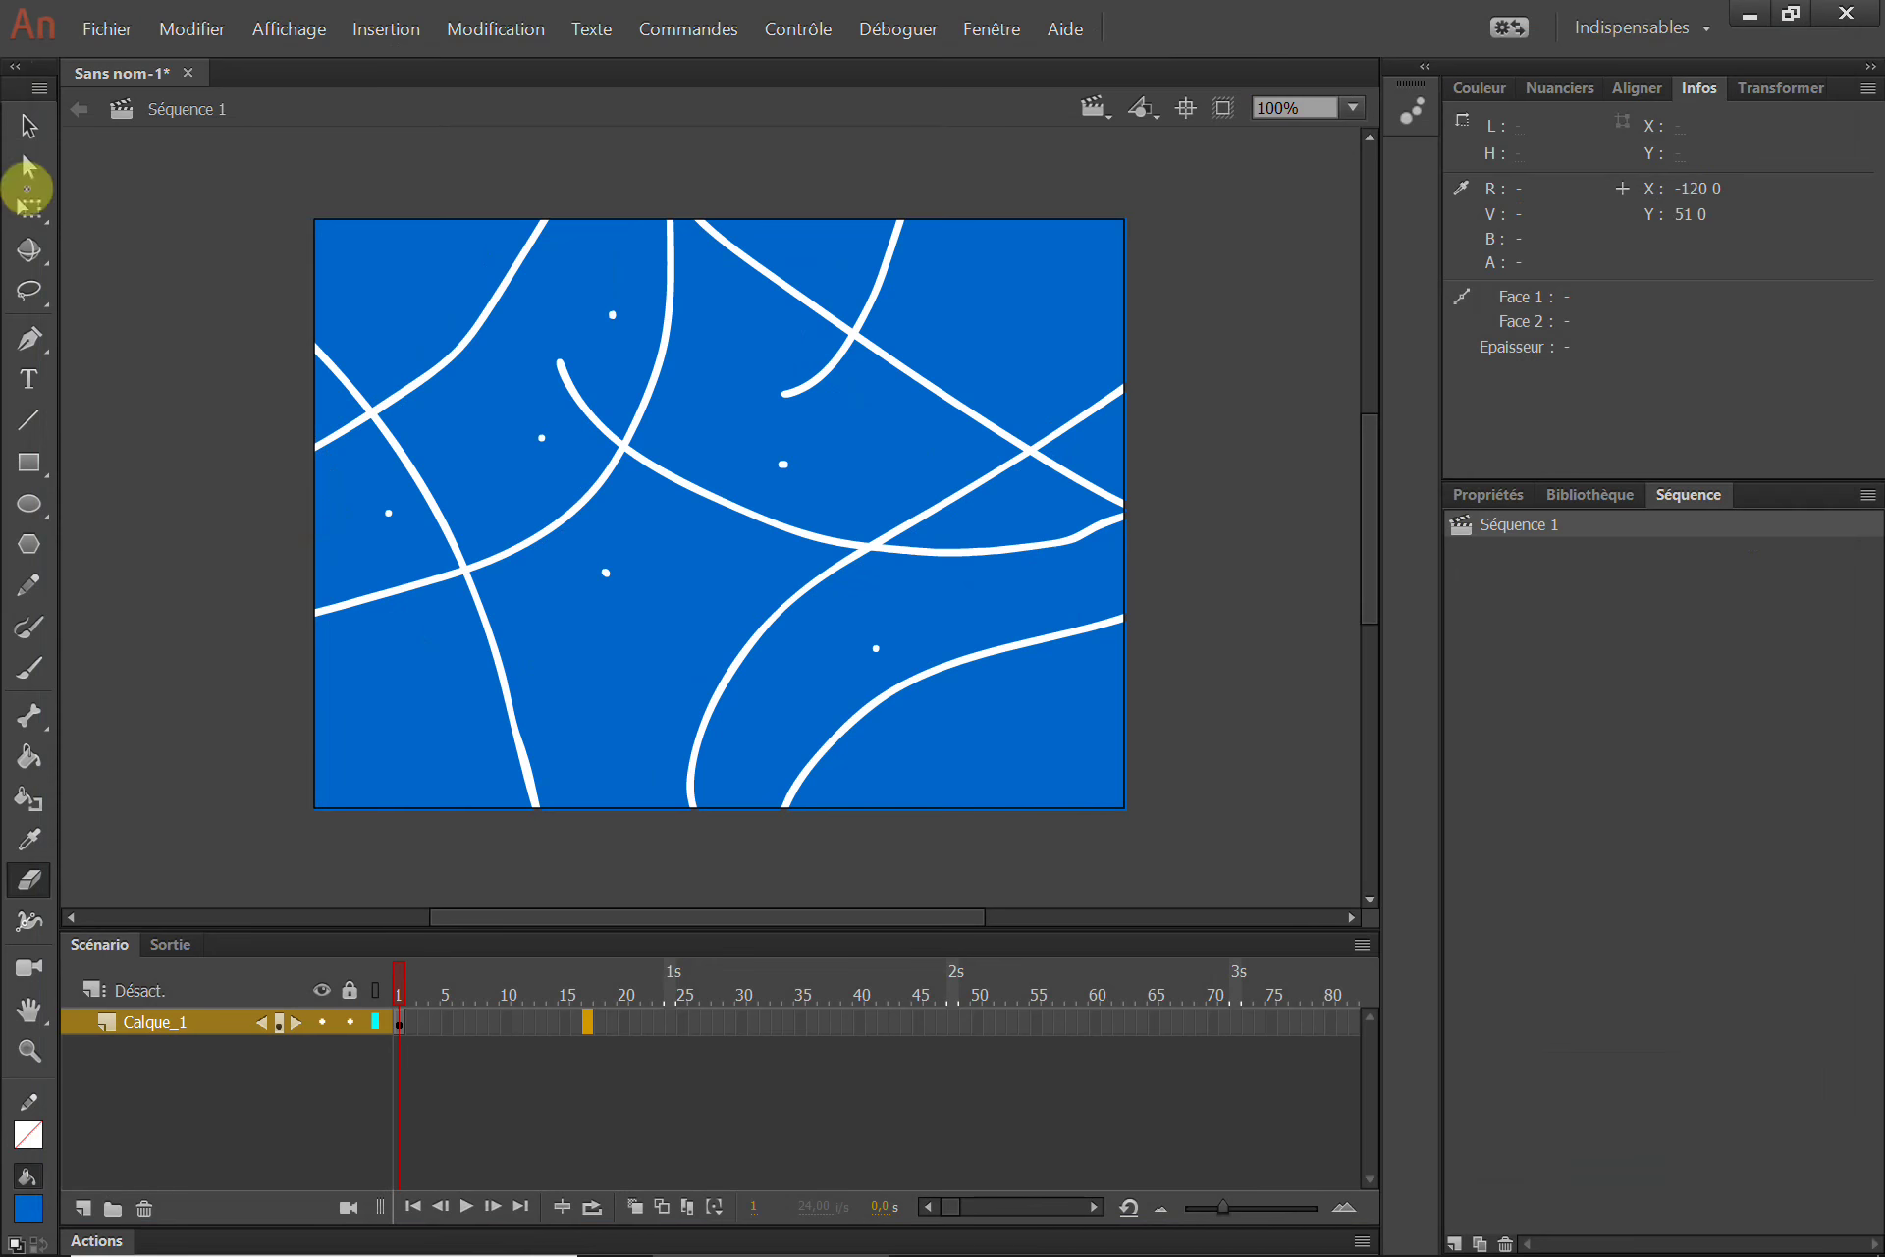
Dismiss the Export submenu and erase a white dot in the lower middle of the stage
click(104, 31)
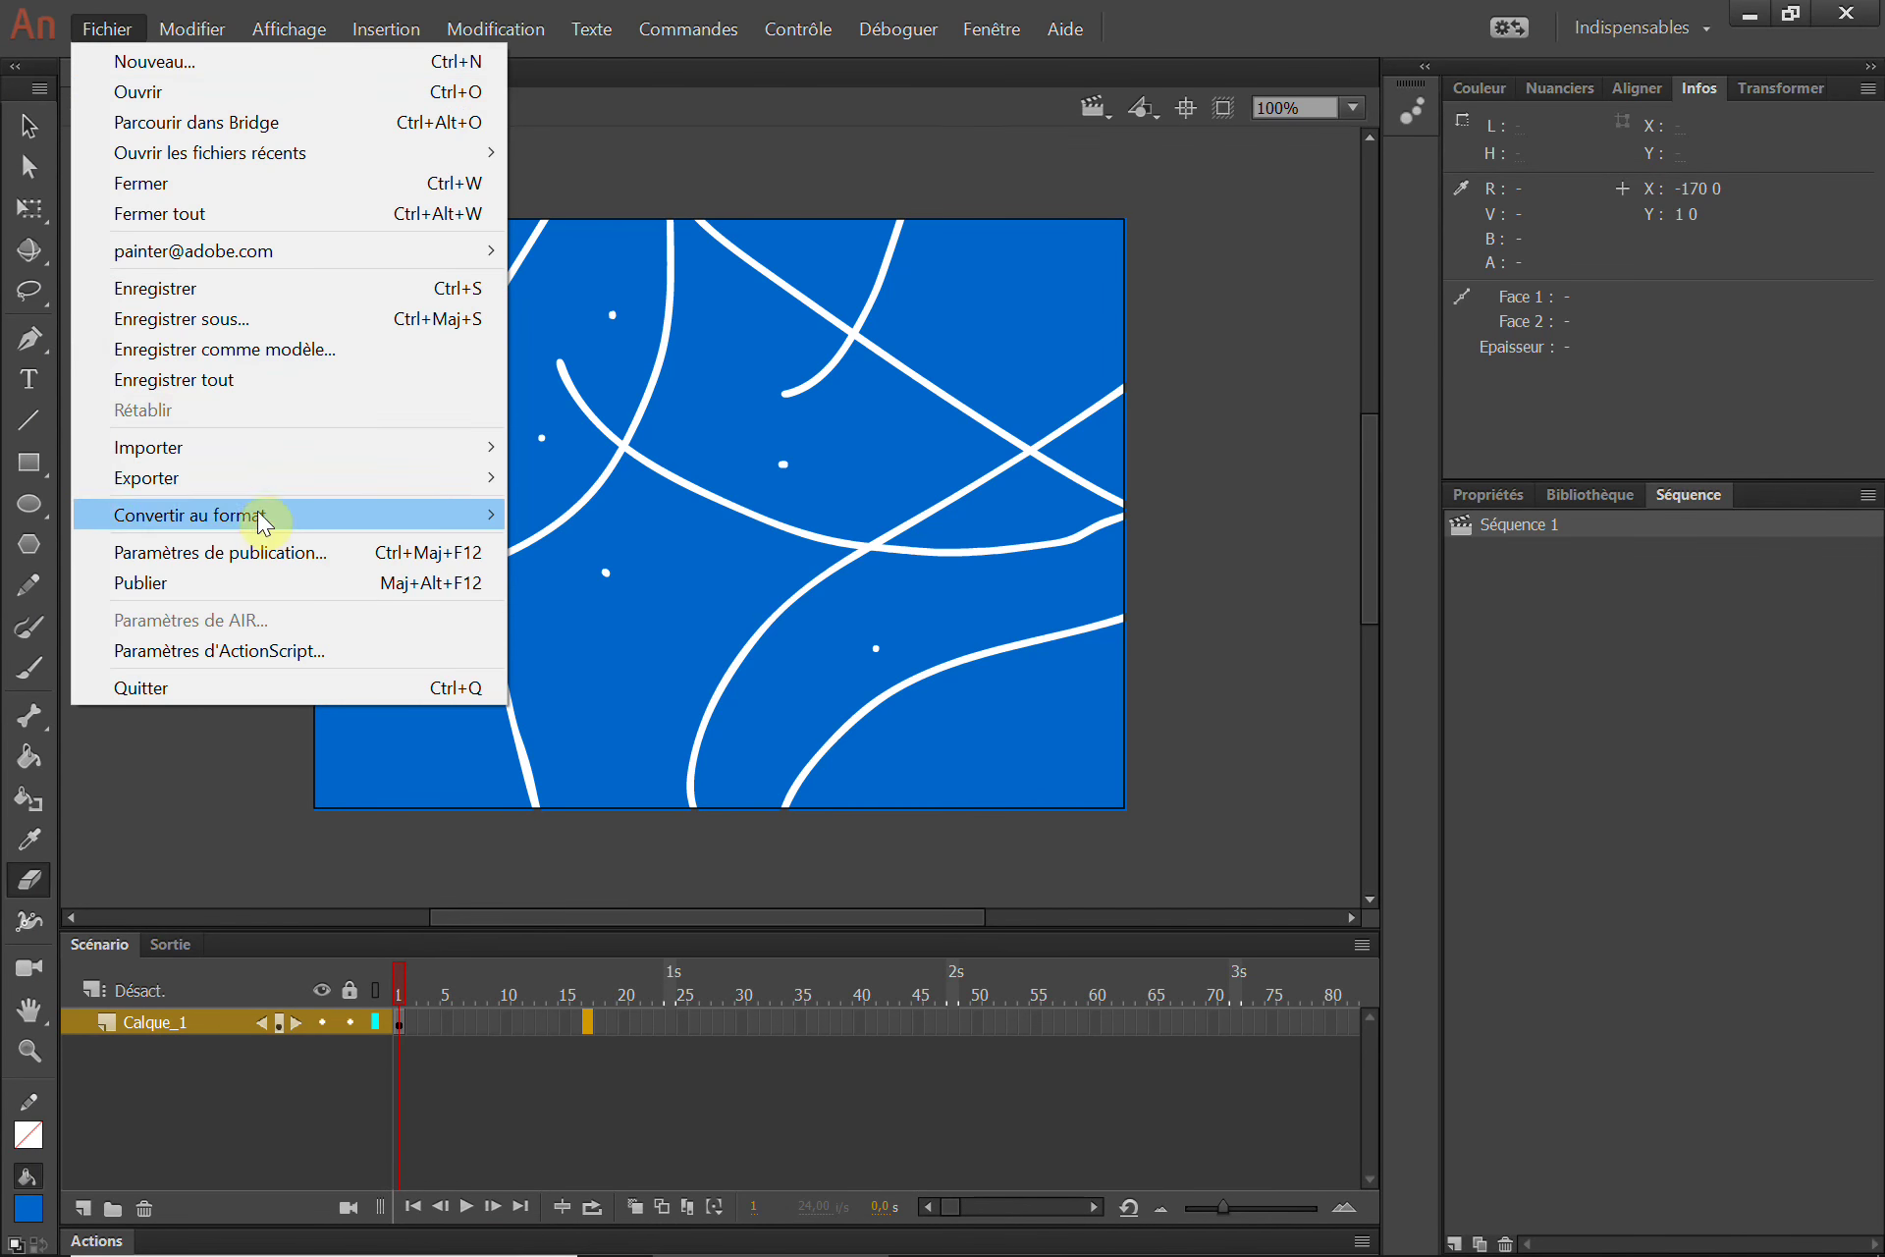
mouse_move(256, 483)
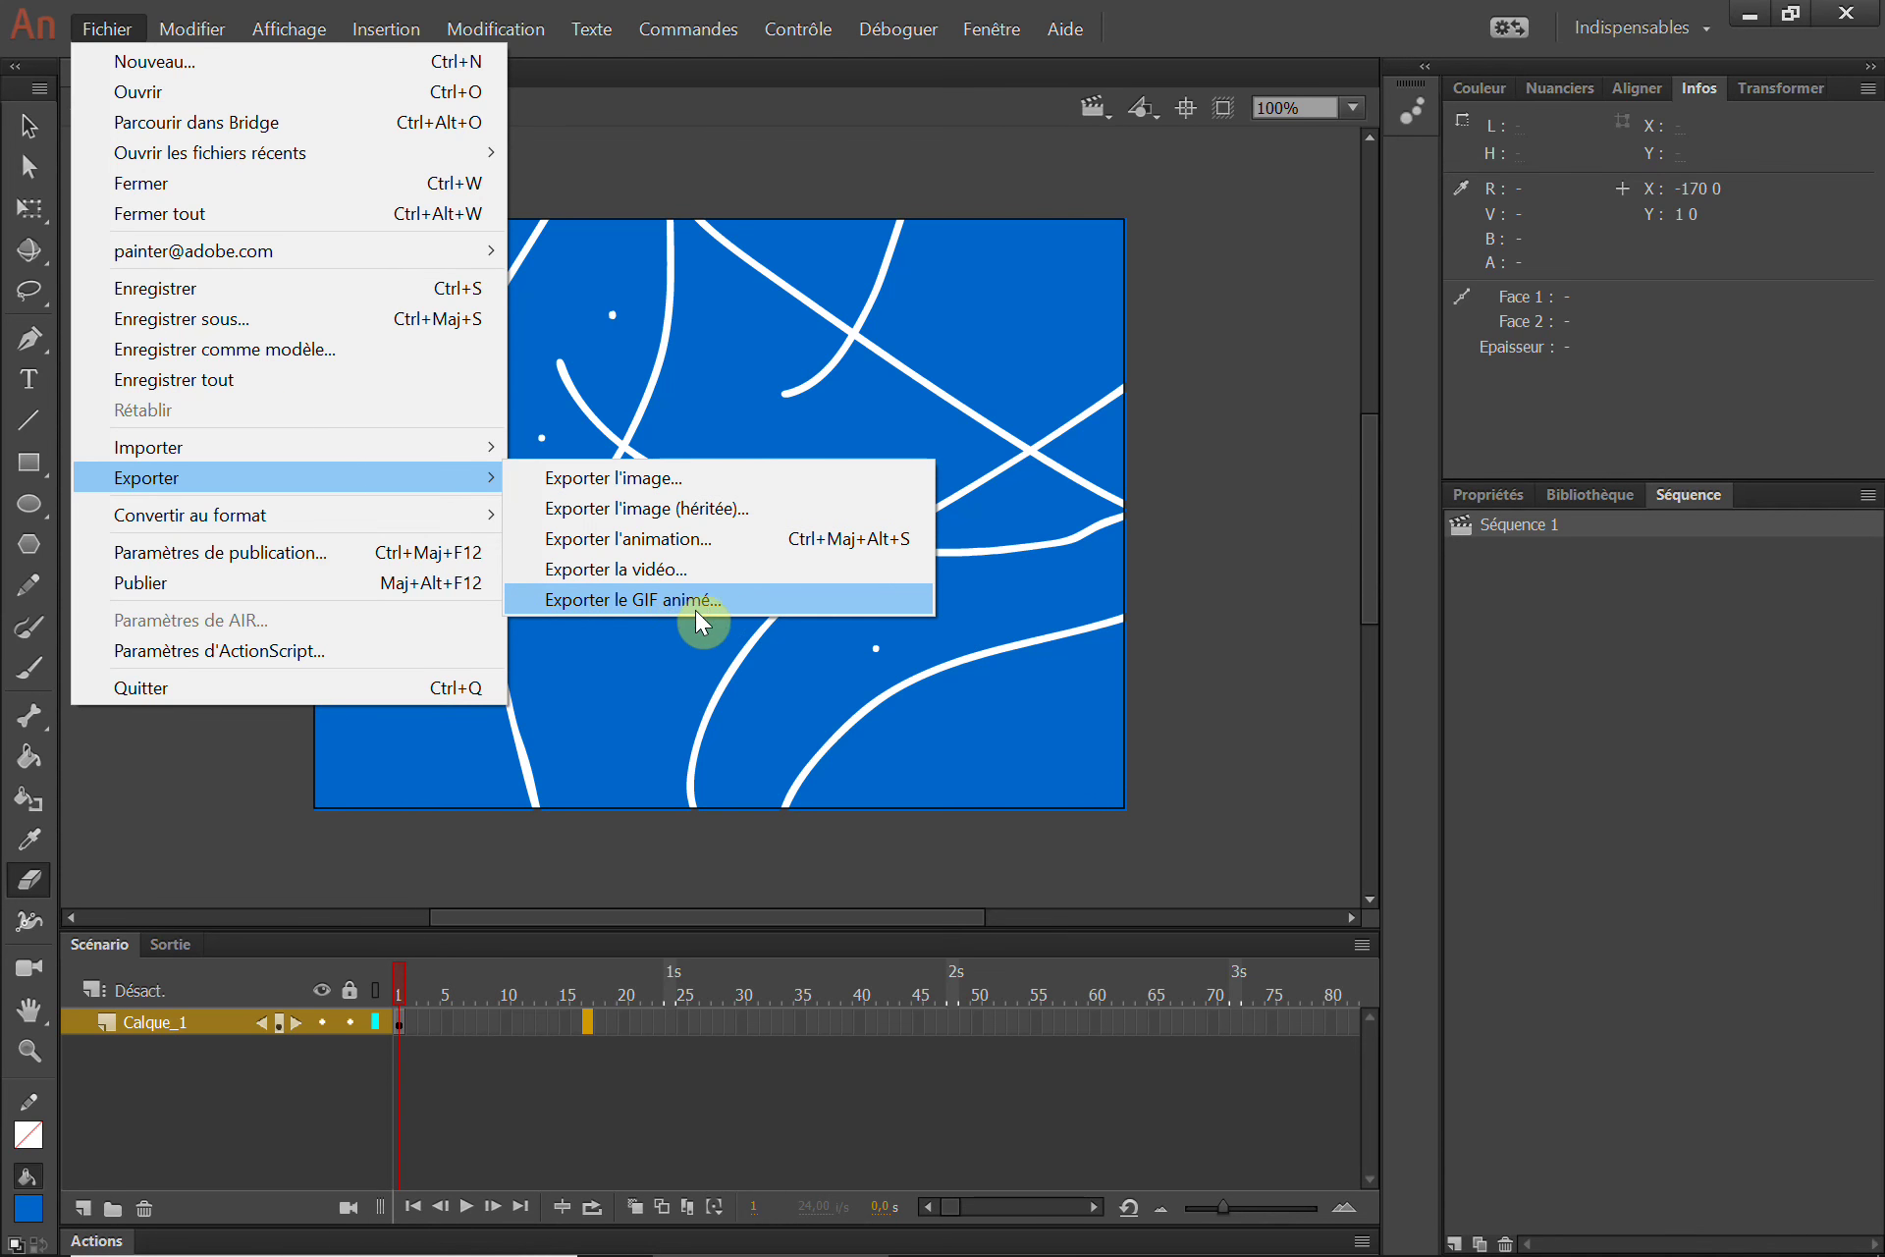
click(699, 660)
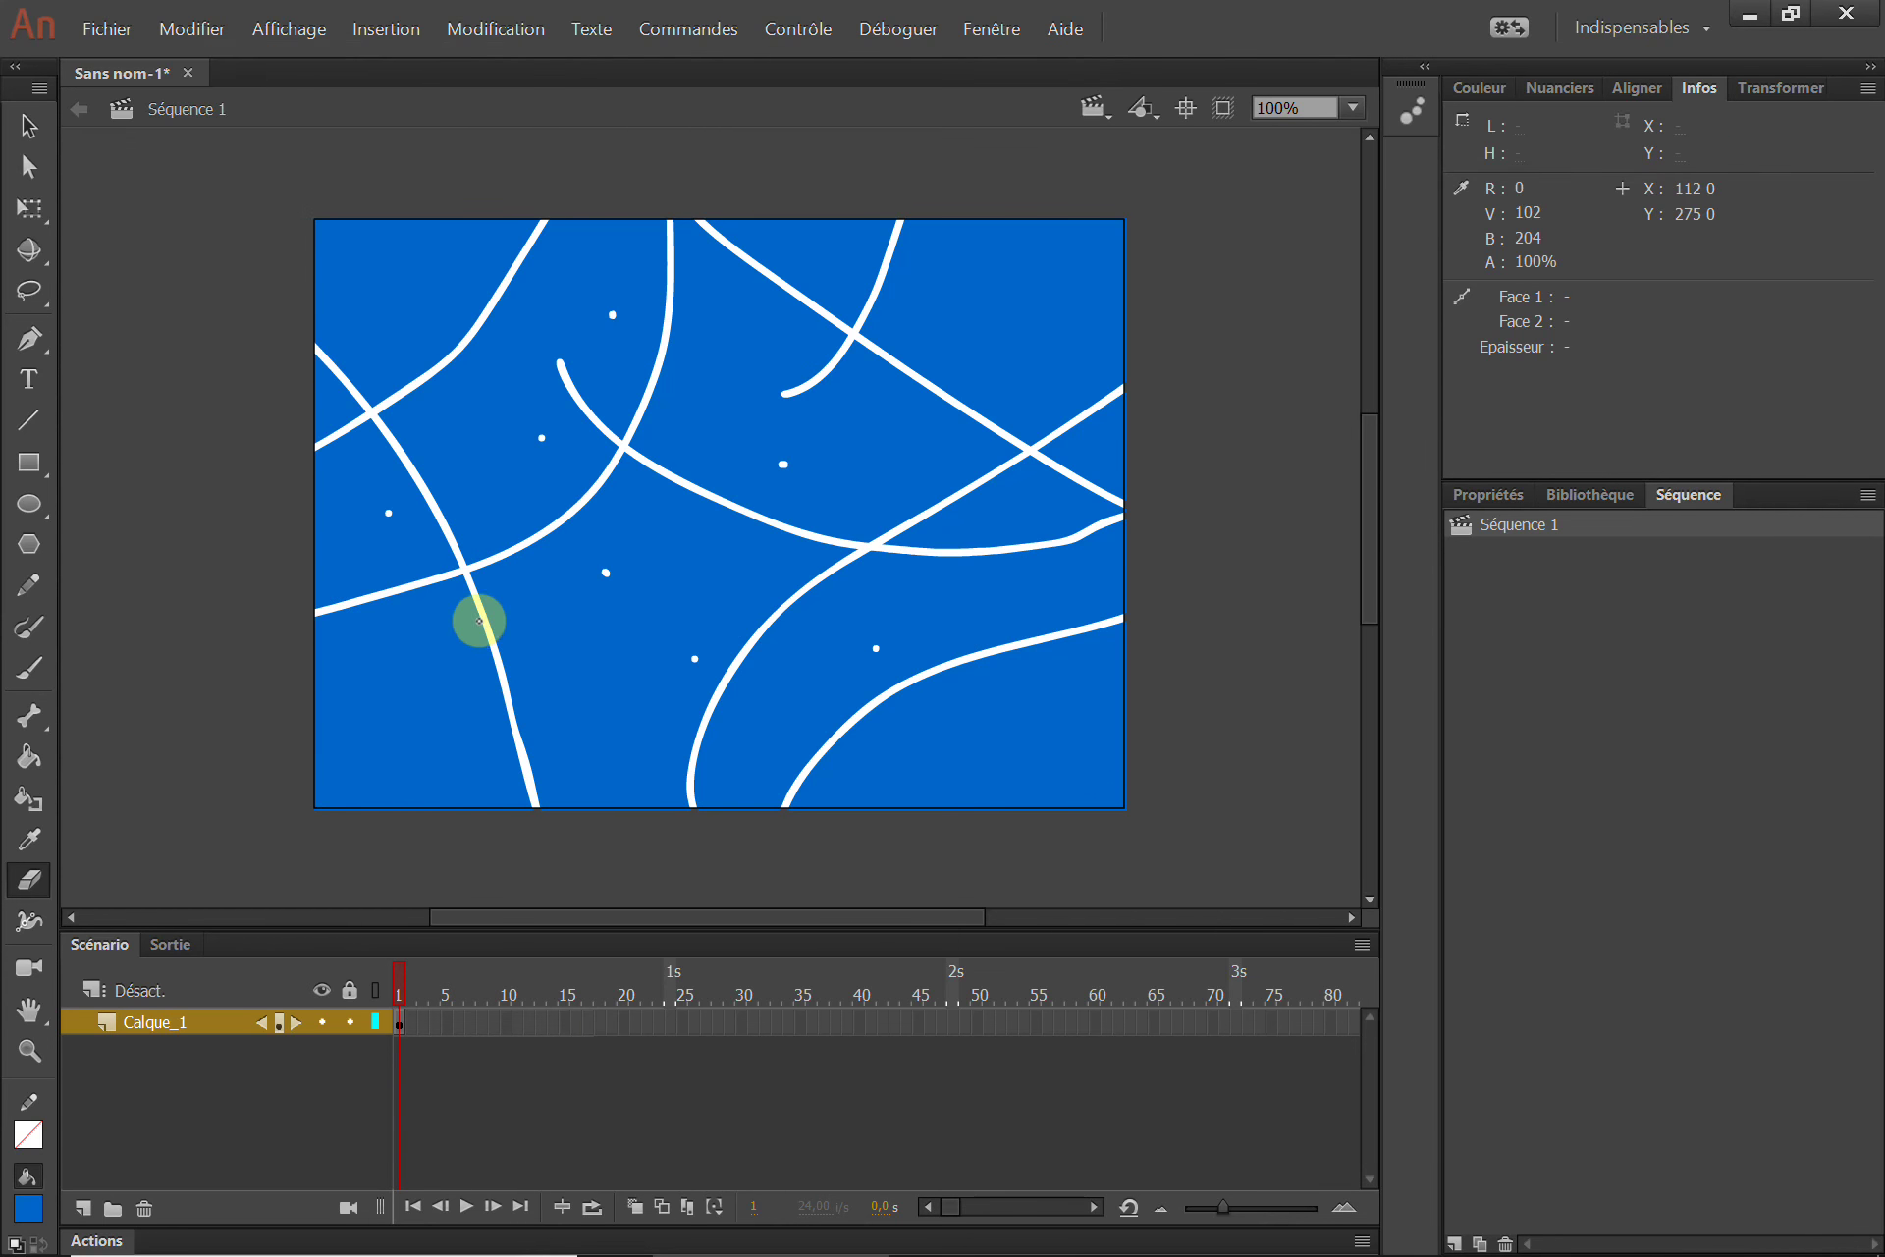